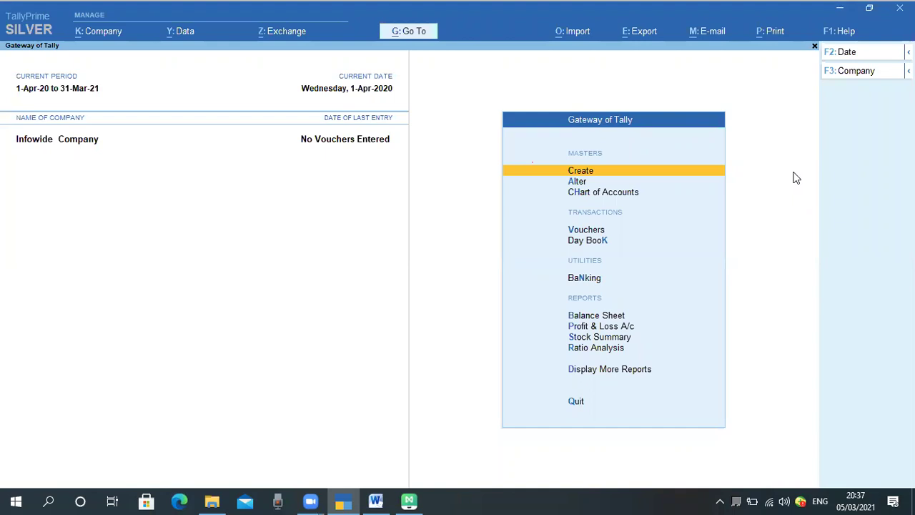
- Open the chart of accounts for the Ledgers master
key(Down)
key(Down)
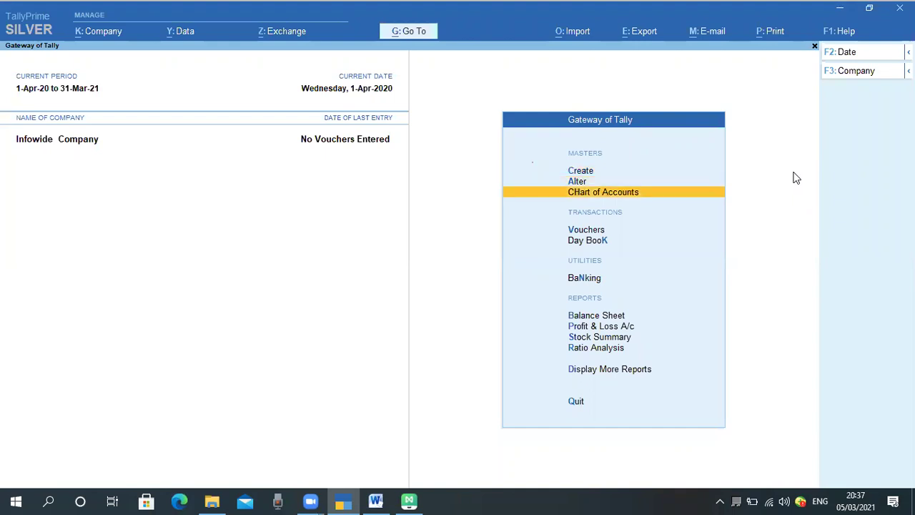
key(Down)
key(Up)
key(Return)
key(Up)
key(Down)
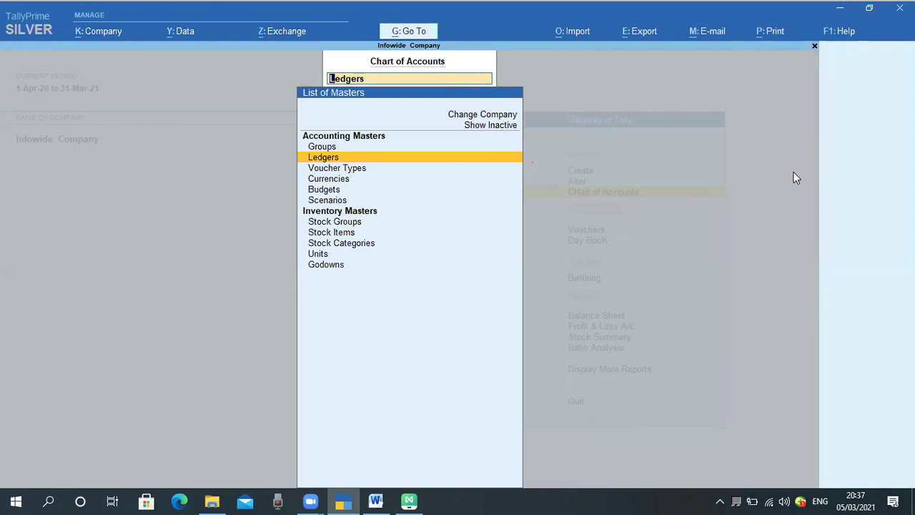
key(Return)
- Examine the list of ledgers under its groups, from current assets down to the existing sales ledgers under Income
key(Down)
key(Down)
key(Down)
key(Down)
key(Down)
key(Down)
key(Down)
key(Down)
key(Down)
key(Down)
key(Down)
key(Down)
key(Down)
key(Down)
key(Down)
key(Down)
key(Down)
key(Down)
key(Down)
key(Down)
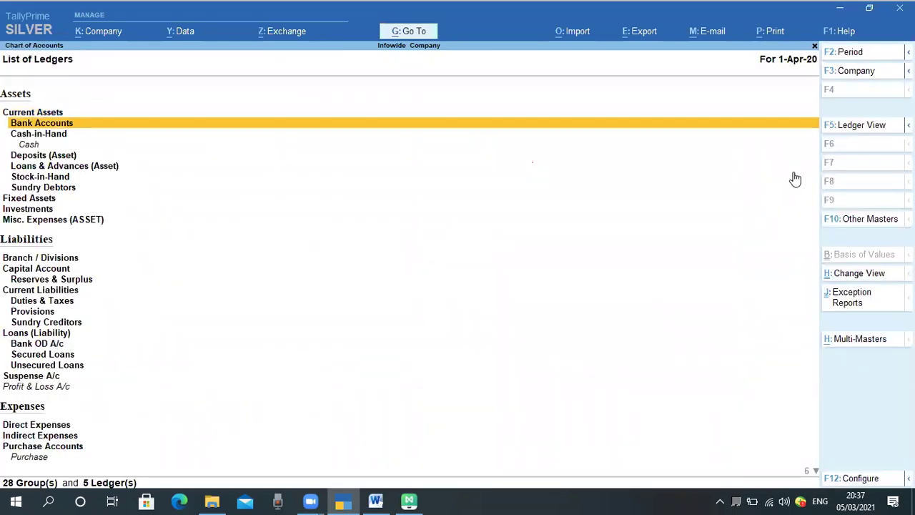
key(Down)
key(Down)
key(Down)
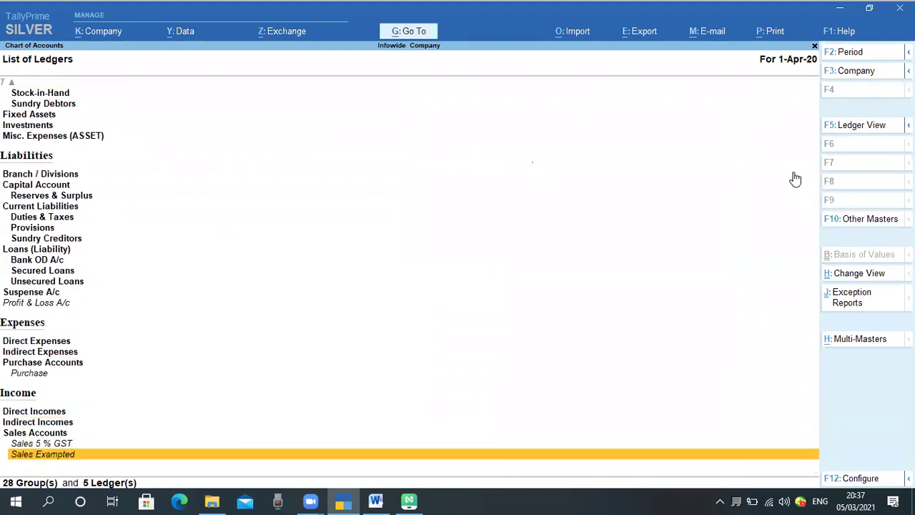
key(Up)
key(Up)
key(Up)
key(Up)
key(Up)
key(Up)
key(Up)
key(Up)
key(Up)
key(Up)
key(Up)
key(Up)
key(Up)
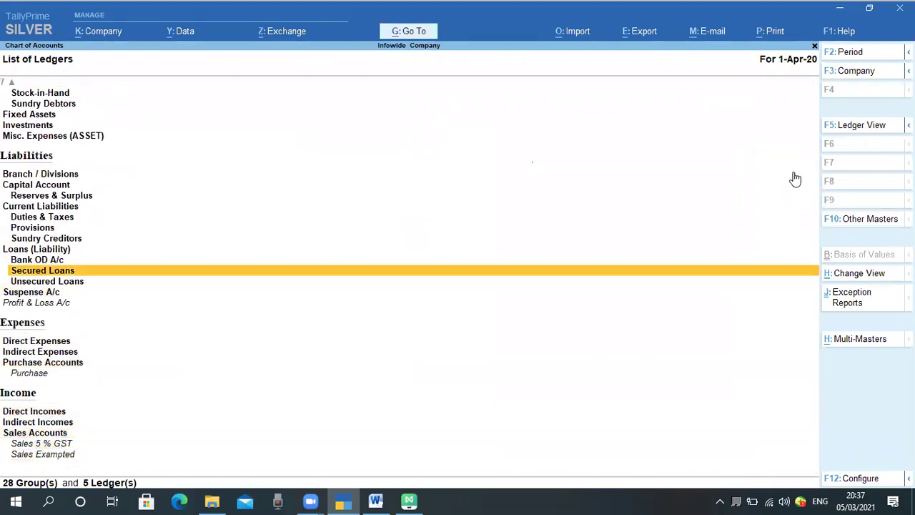
key(Down)
key(Down)
key(Down)
key(Down)
key(Down)
key(Down)
key(Down)
key(Down)
key(Down)
key(Down)
key(Down)
key(Down)
key(Down)
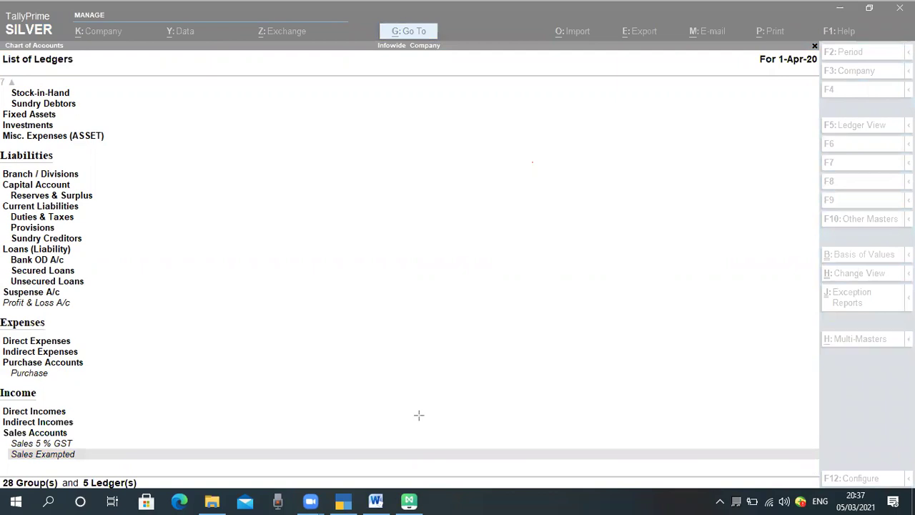
- Open the Multi Create screen for ledgers from the Multi-Masters options of the ledger list
click(477, 345)
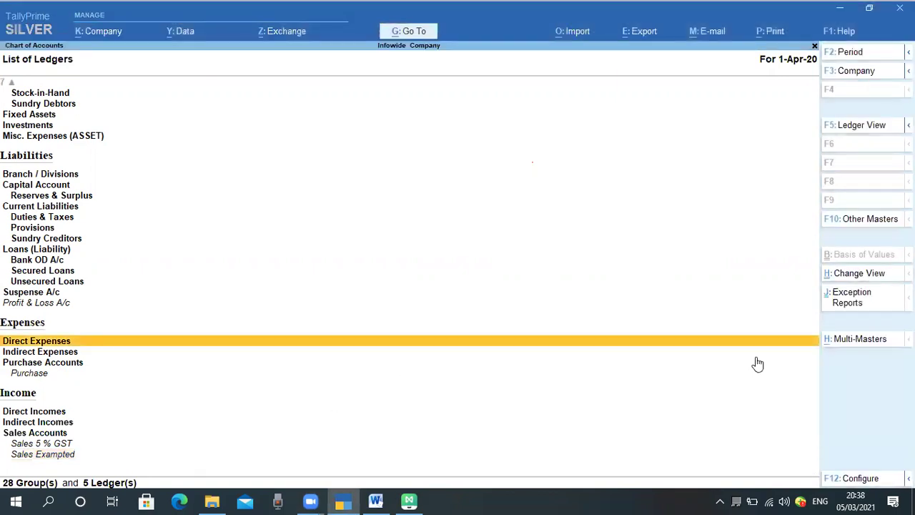
click(853, 340)
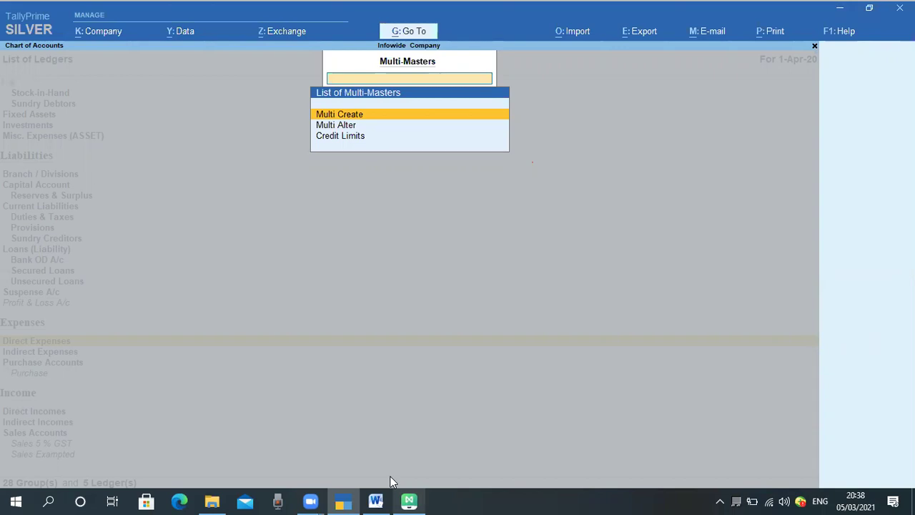
mouse_move(300, 76)
mouse_down()
mouse_move(521, 171)
mouse_move(533, 163)
mouse_up()
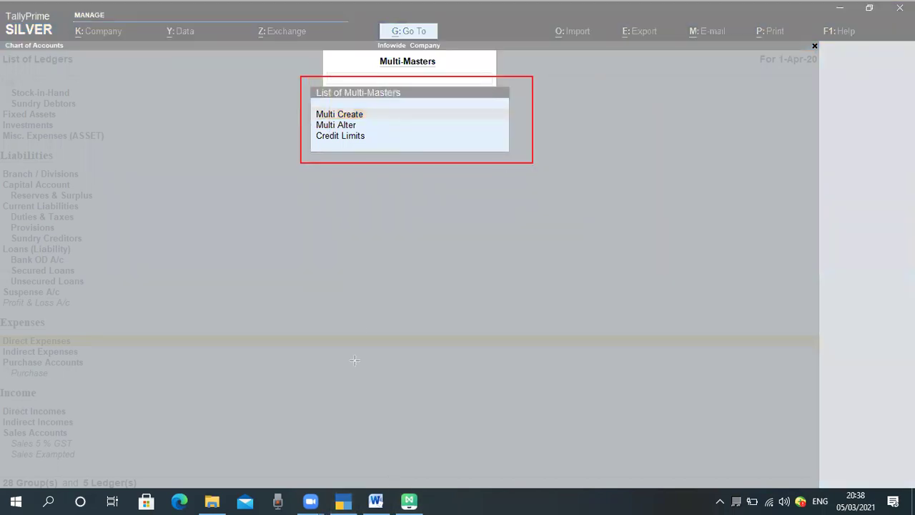
key(e)
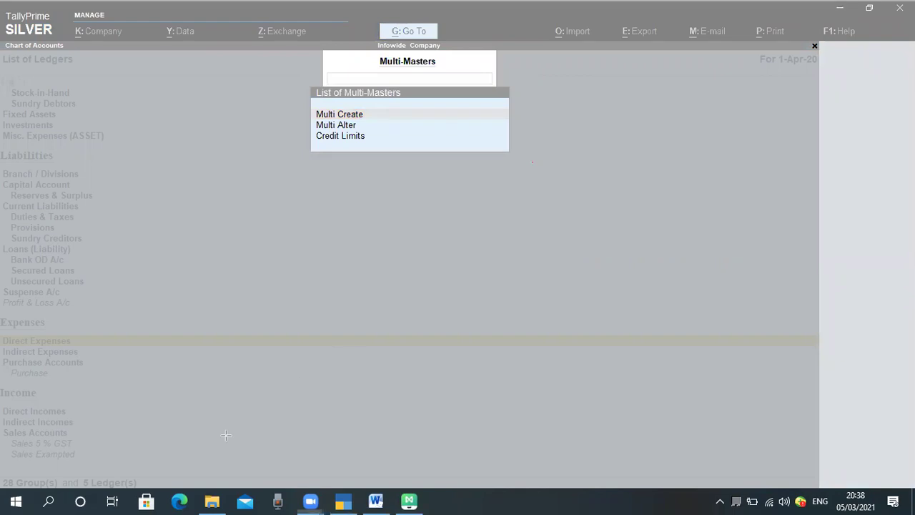
key(Escape)
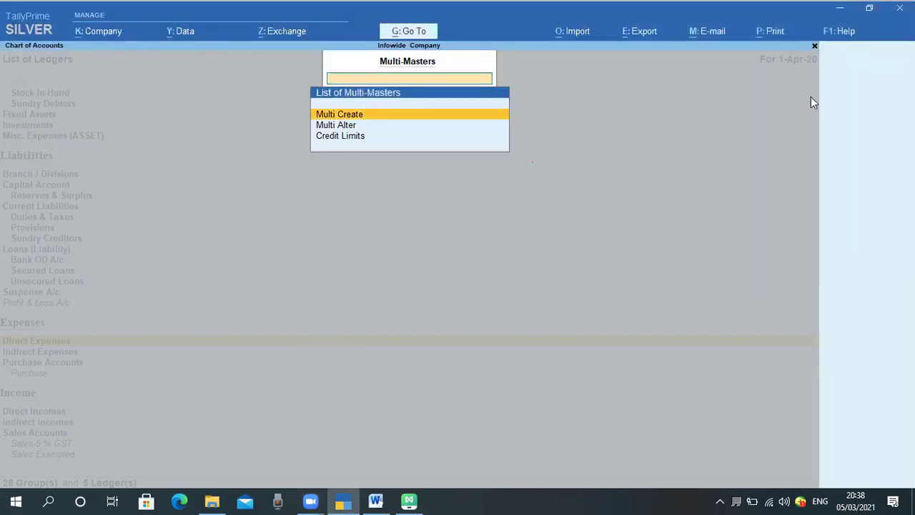
key(Down)
key(Down)
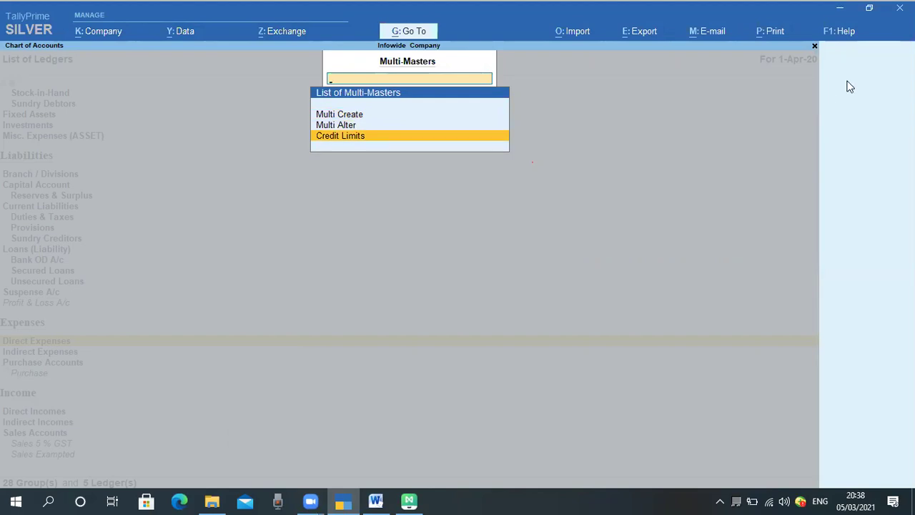
key(Up)
key(Up)
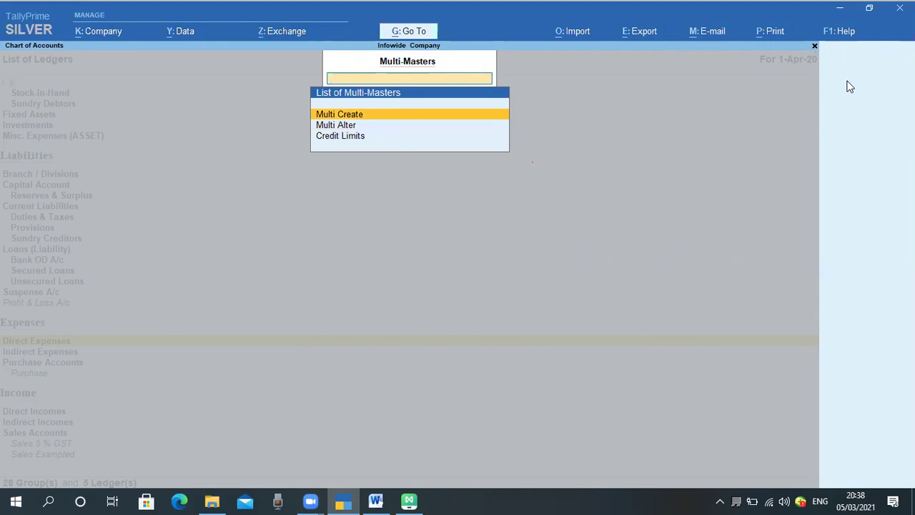
key(Return)
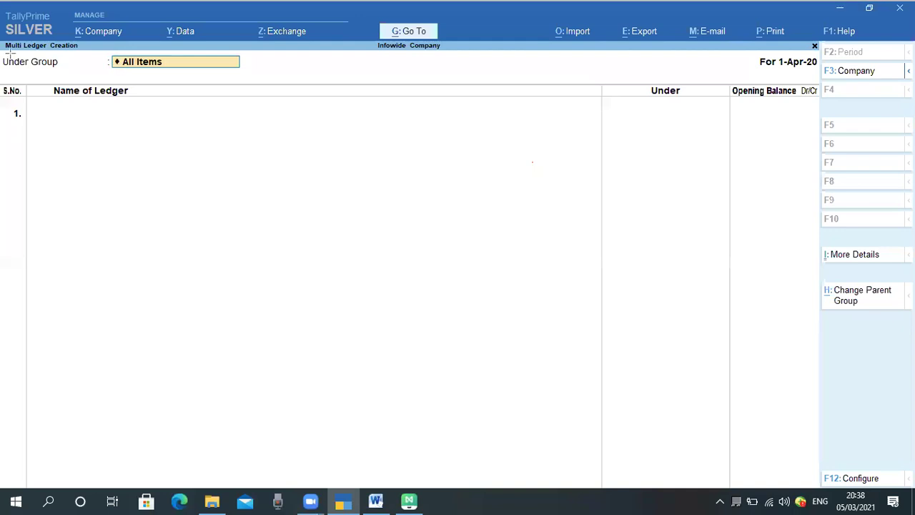
drag(4, 37, 93, 55)
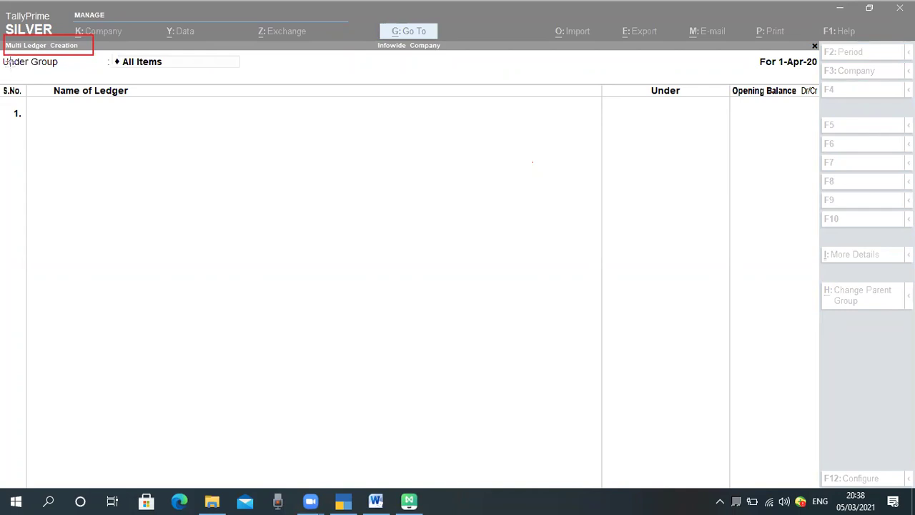
mouse_move(6, 55)
mouse_down()
mouse_move(13, 72)
mouse_move(70, 69)
mouse_up()
key(ctrl+z)
key(ctrl+z)
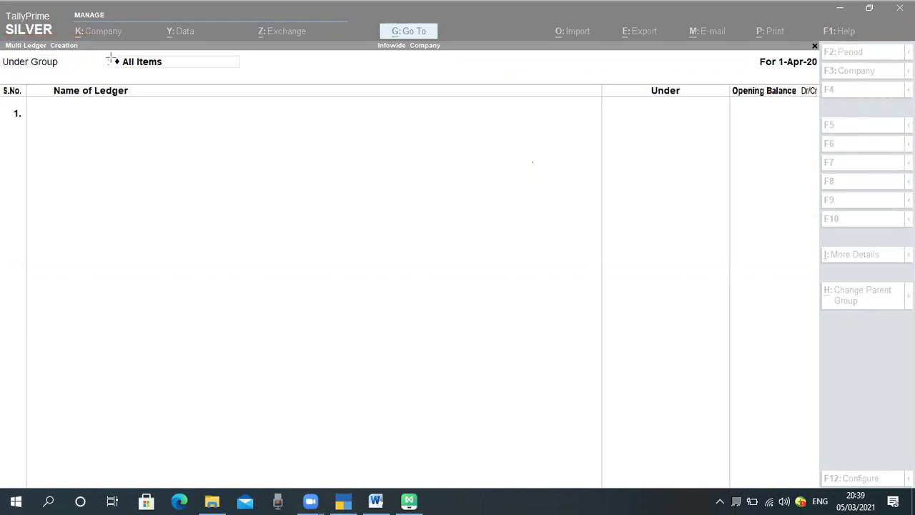
drag(106, 51, 166, 78)
drag(225, 67, 252, 74)
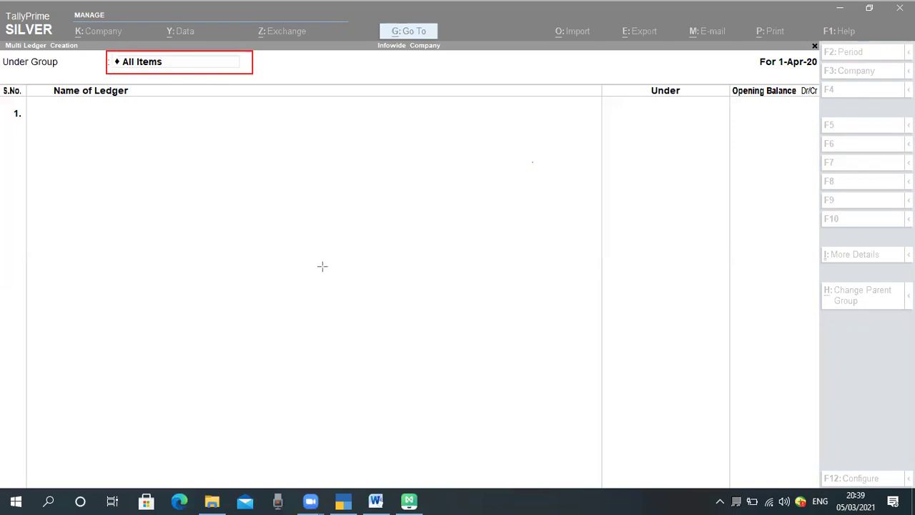
key(ctrl+z)
key(Escape)
- Set the parent group for the new ledgers to Sales Accounts
click(237, 244)
key(Return)
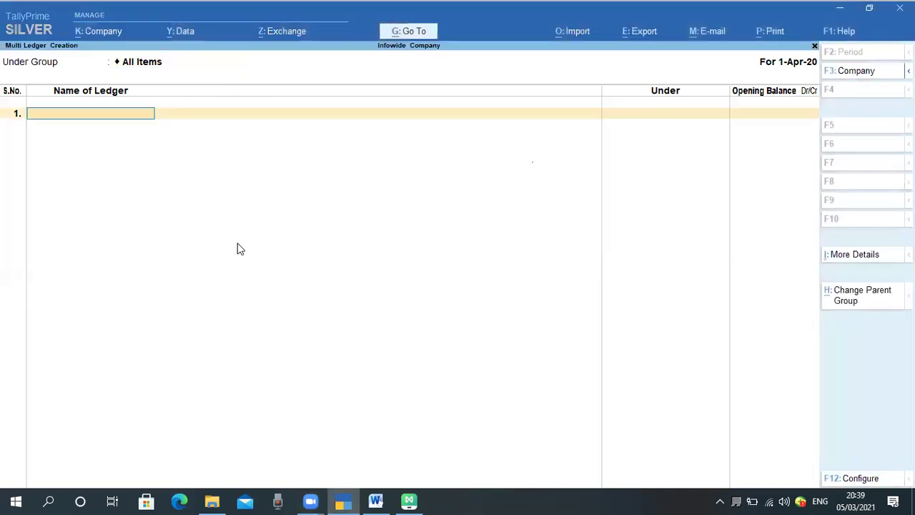
key(BackSpace)
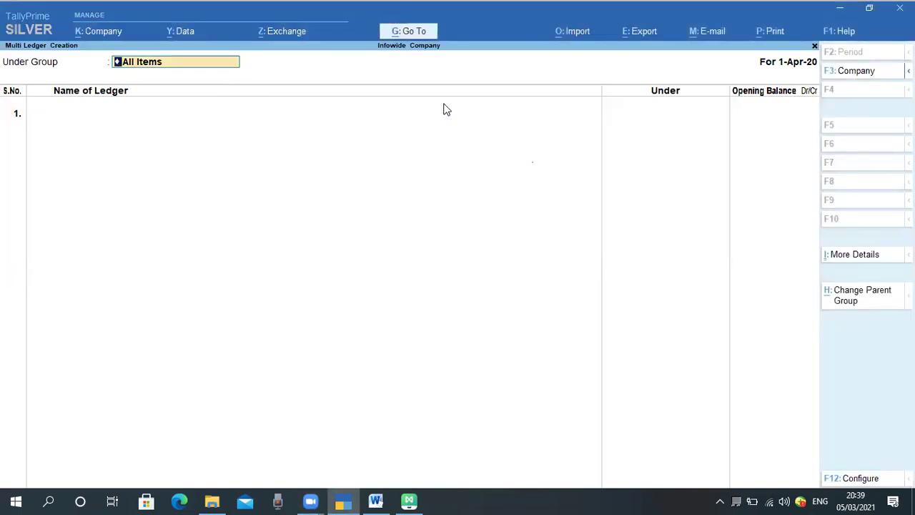
text(Sal)
key(Return)
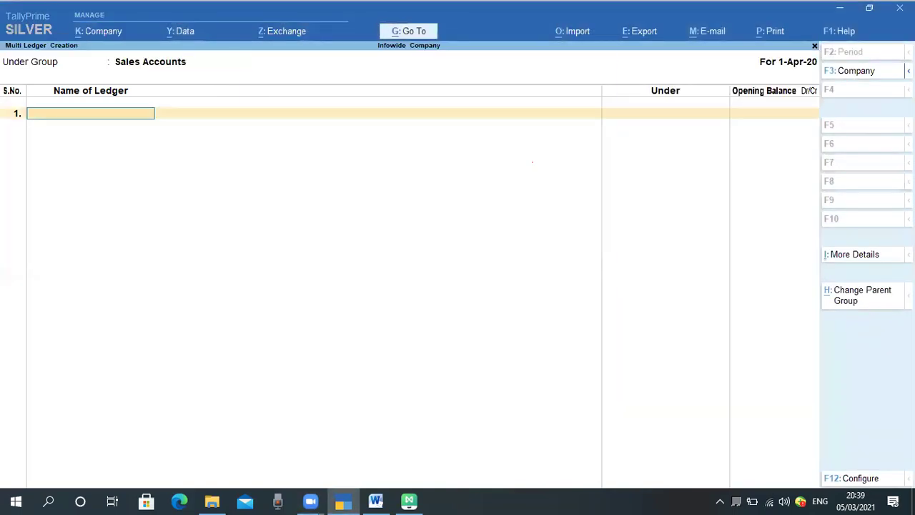
- Name the first new ledger Sales 12 % GST
text(Sales 12 % GSt)
key(BackSpace)
text(T)
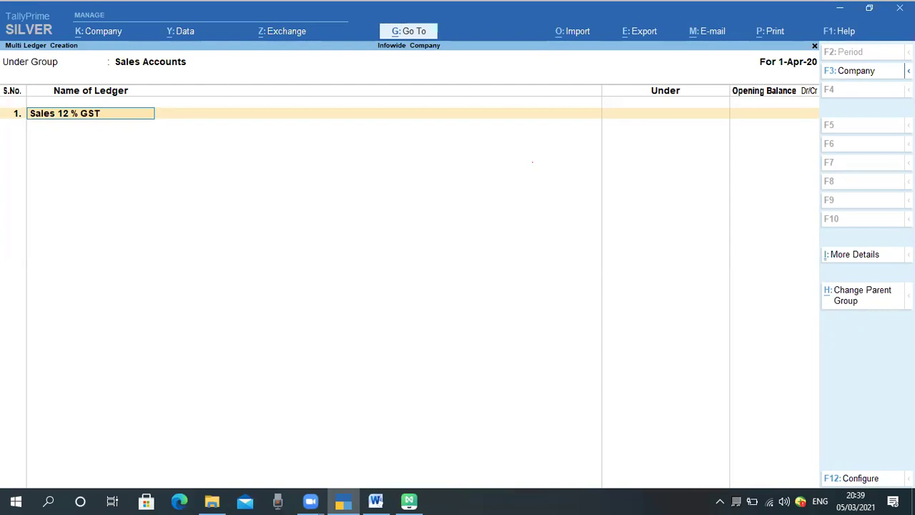
key(Return)
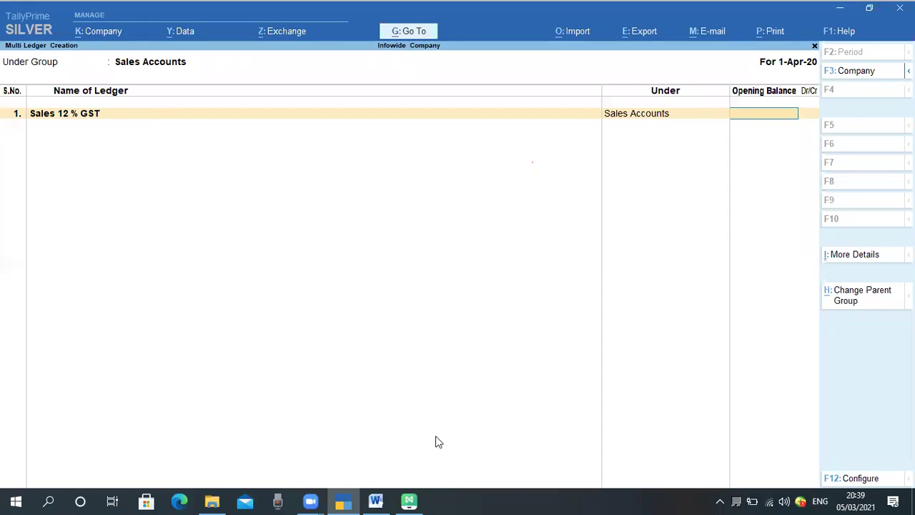
mouse_move(605, 98)
mouse_down()
mouse_move(613, 196)
mouse_move(684, 127)
mouse_up()
mouse_move(107, 52)
mouse_down()
mouse_move(106, 60)
mouse_move(195, 72)
mouse_up()
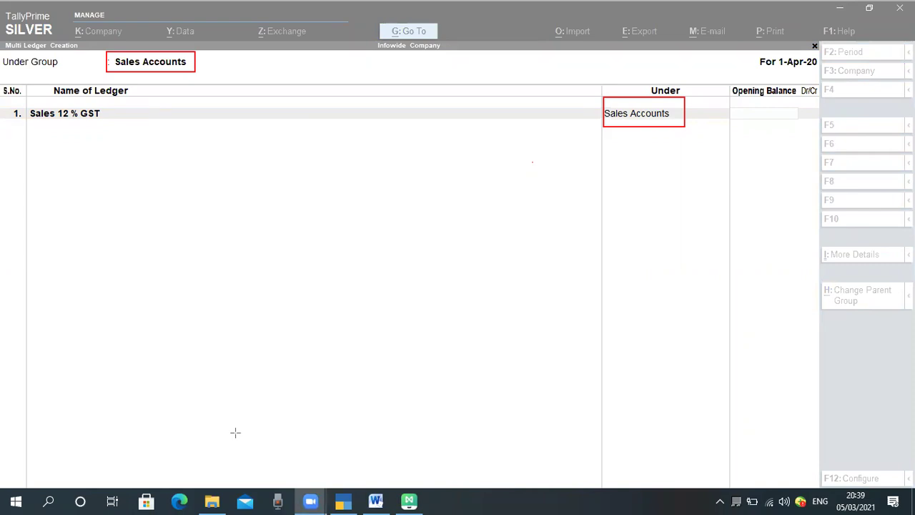
click(341, 344)
click(296, 380)
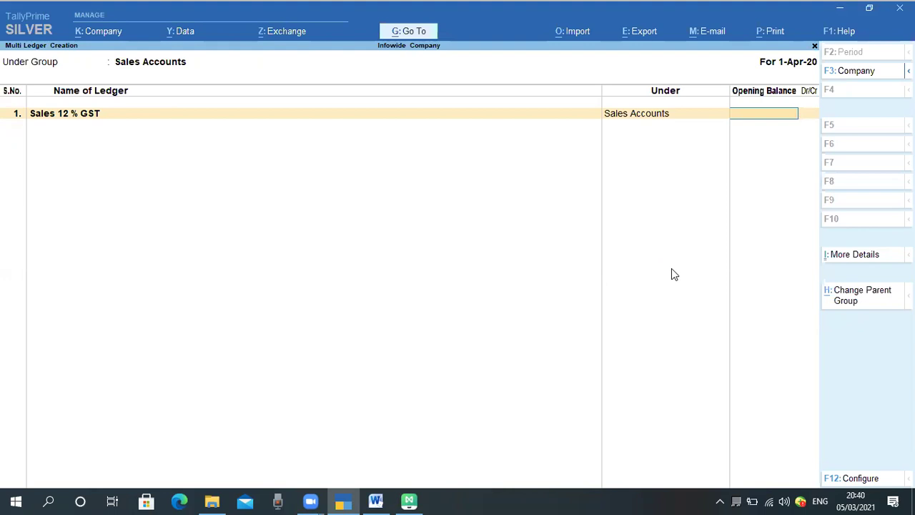
- Leave the first ledger's opening balance blank and add a second ledger named Sales 18 % GST without an opening balance
key(Return)
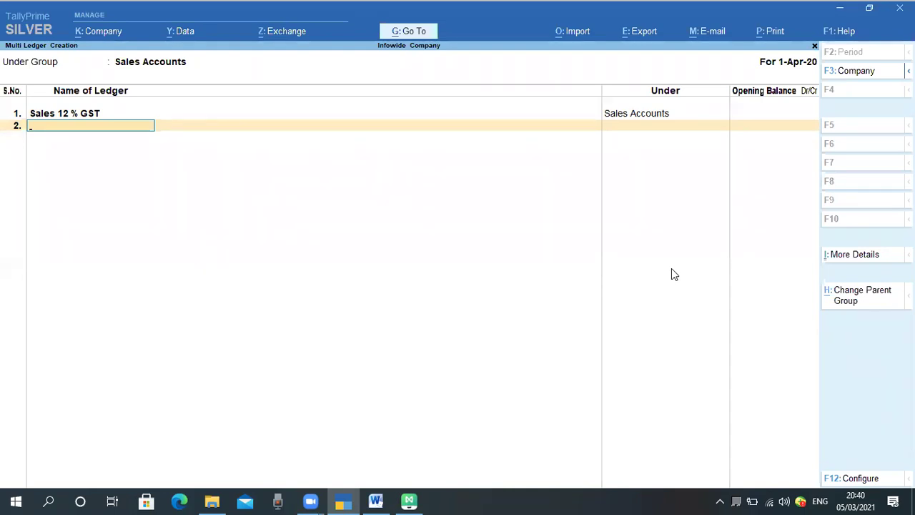
text(Sales 18 % GST)
key(Return)
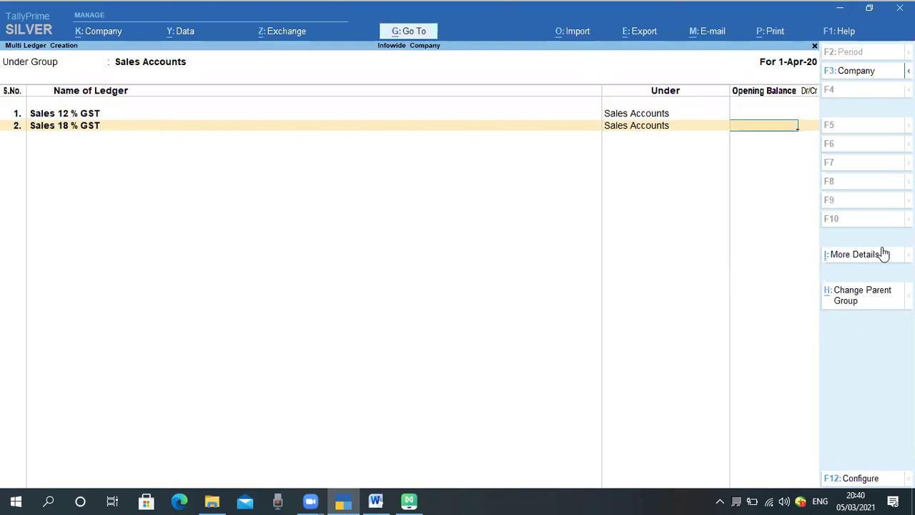
key(Return)
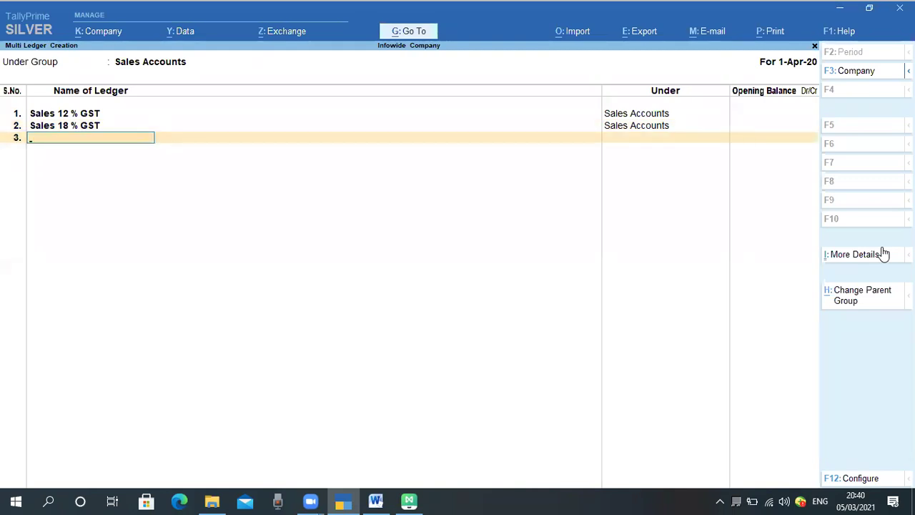
- Add a third ledger named Sales of Services and leave its opening balance blank
text(Salesof)
key(BackSpace)
key(BackSpace)
text(of Services)
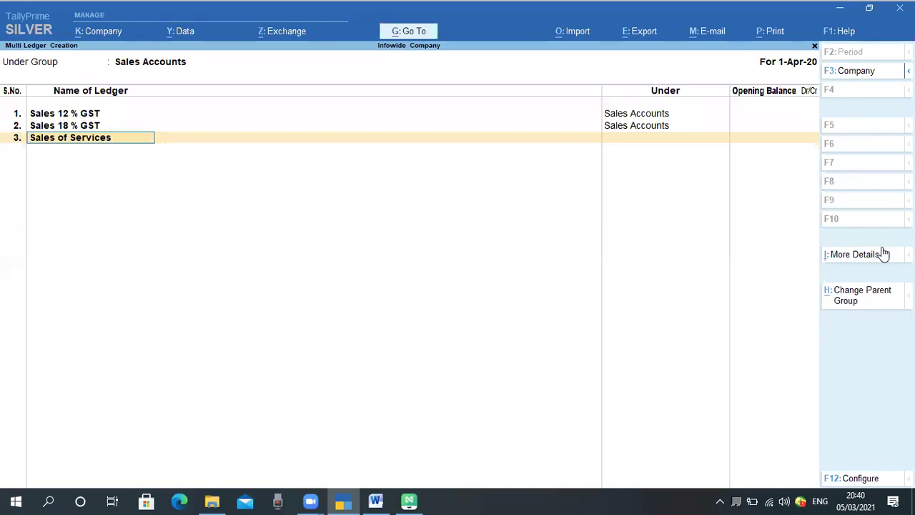
key(Return)
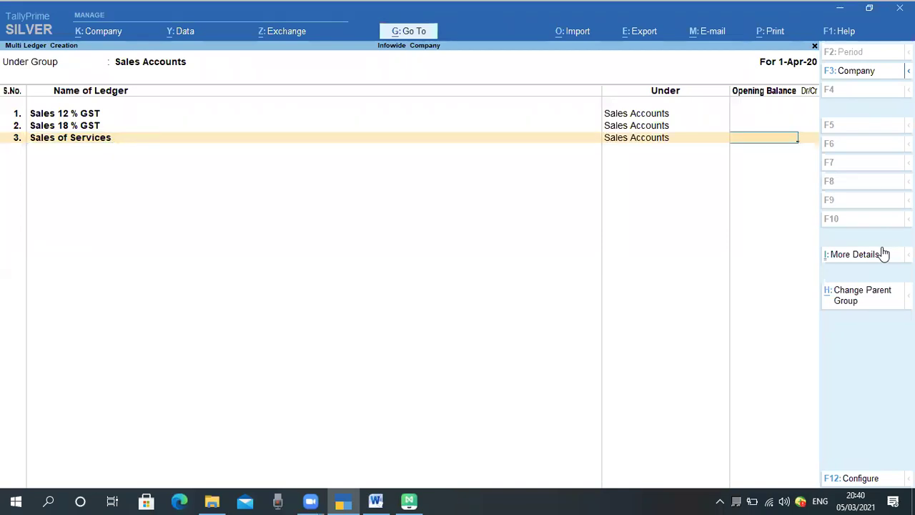
key(Return)
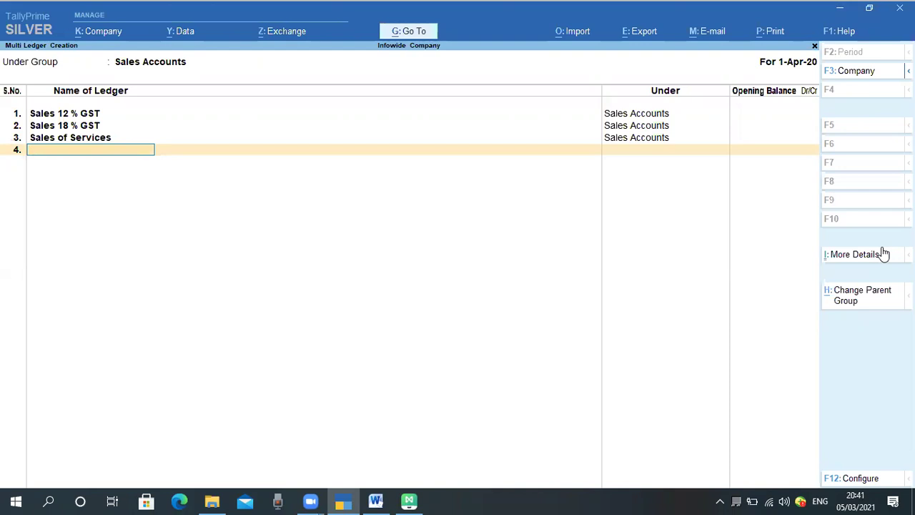
- Decline saving the ledgers and go back through the three entered rows to check them
key(Return)
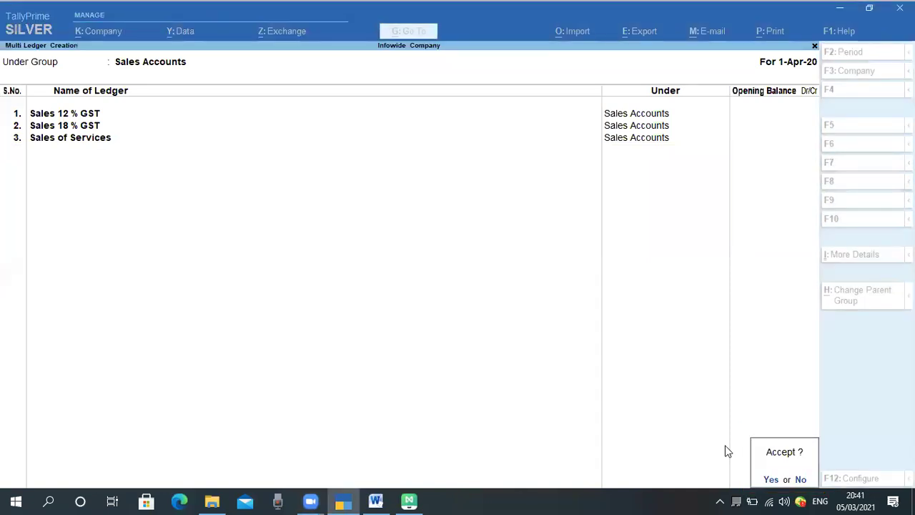
key(n)
key(Return)
key(Return)
key(Return)
key(Return)
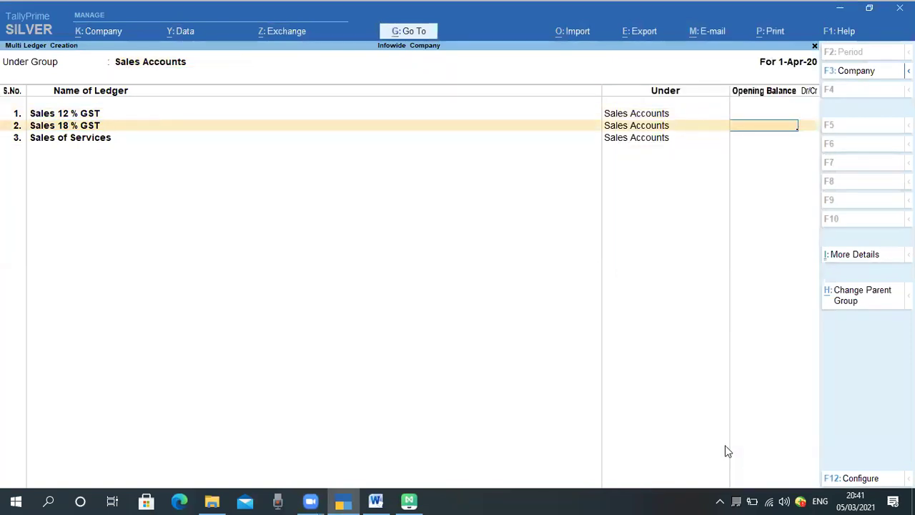
key(Return)
key(Return)
key(Return)
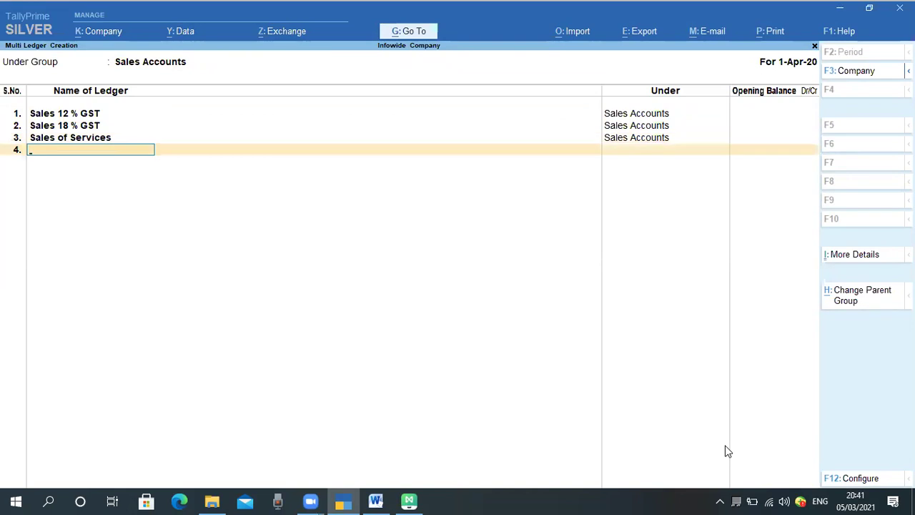
- End the list at the blank fourth row and save the three new sales ledgers
key(Return)
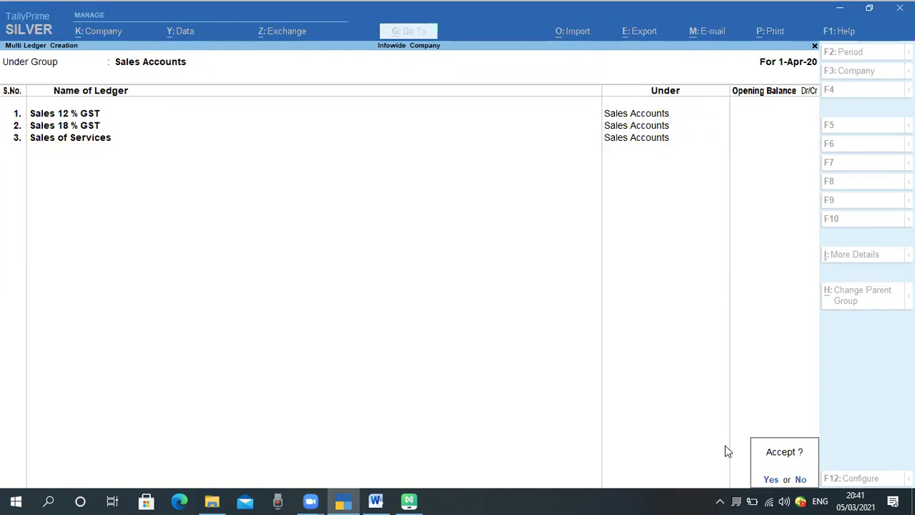
key(Return)
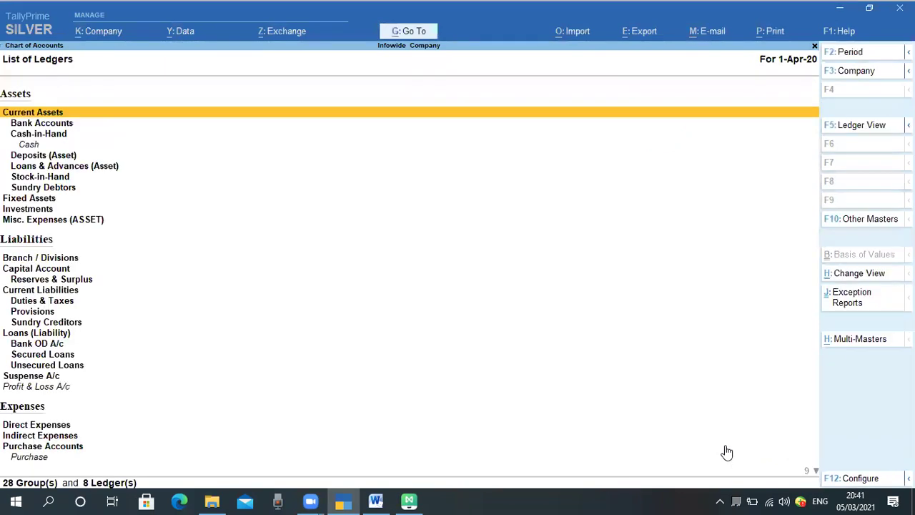
- Go through the list of ledgers from Current Assets down to the Sales Accounts group to check the saved ledgers
key(Down)
key(Down)
key(Down)
key(Down)
key(Down)
key(Down)
key(Down)
key(Down)
key(Down)
key(Down)
key(Down)
key(Down)
key(Down)
key(Down)
key(Down)
key(Down)
key(Down)
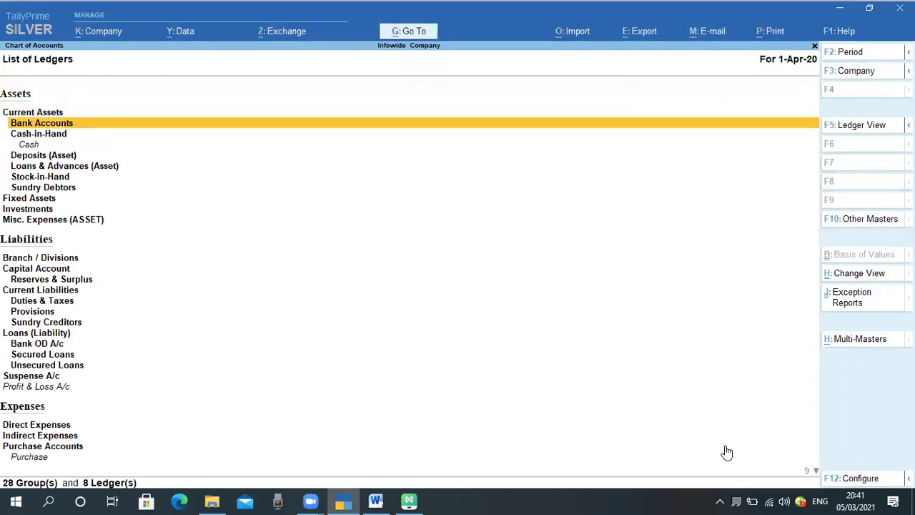
key(Down)
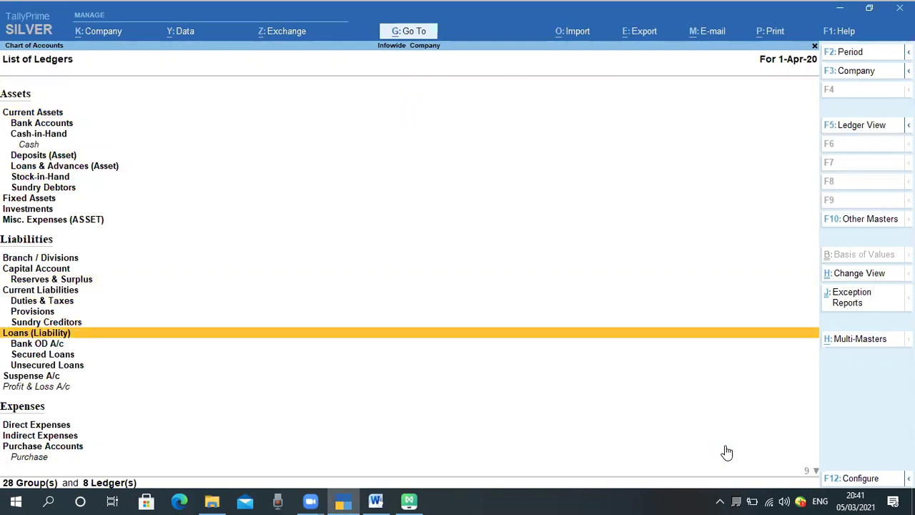
key(Down)
key(Down)
key(Down)
key(Down)
key(Down)
key(Down)
key(Down)
key(Down)
key(Down)
key(Down)
key(Down)
key(Down)
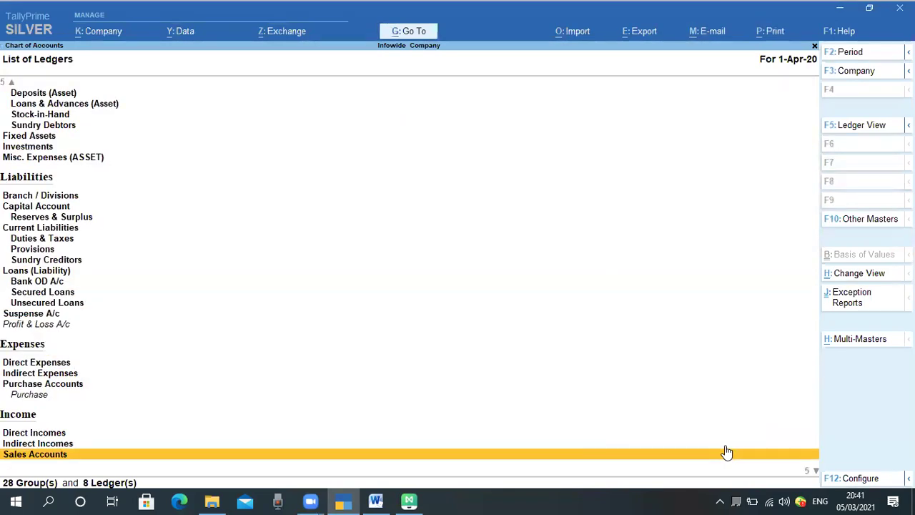
- Leave the ledger list, look over the master types offered for the chart of accounts, and return to the Gateway of Tally
key(Escape)
key(Escape)
key(Escape)
key(Escape)
key(Down)
key(Down)
key(Return)
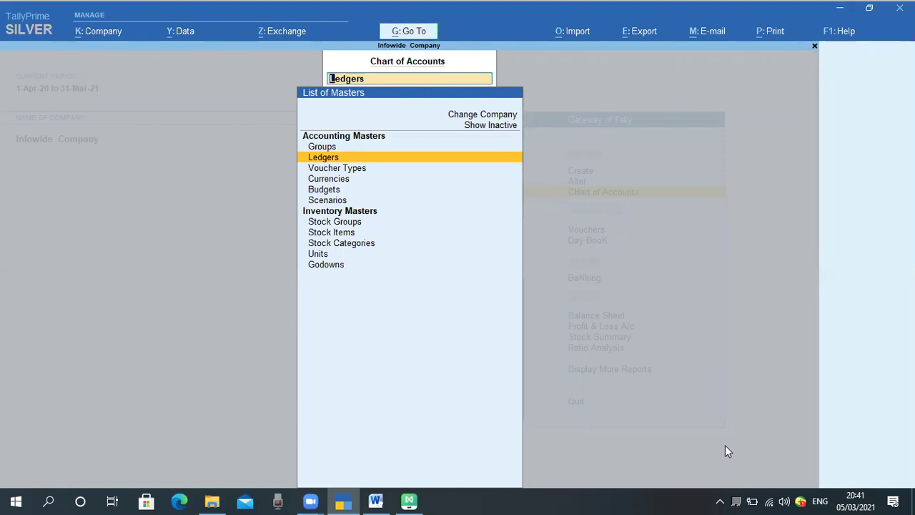
key(Down)
key(Up)
key(Up)
key(Escape)
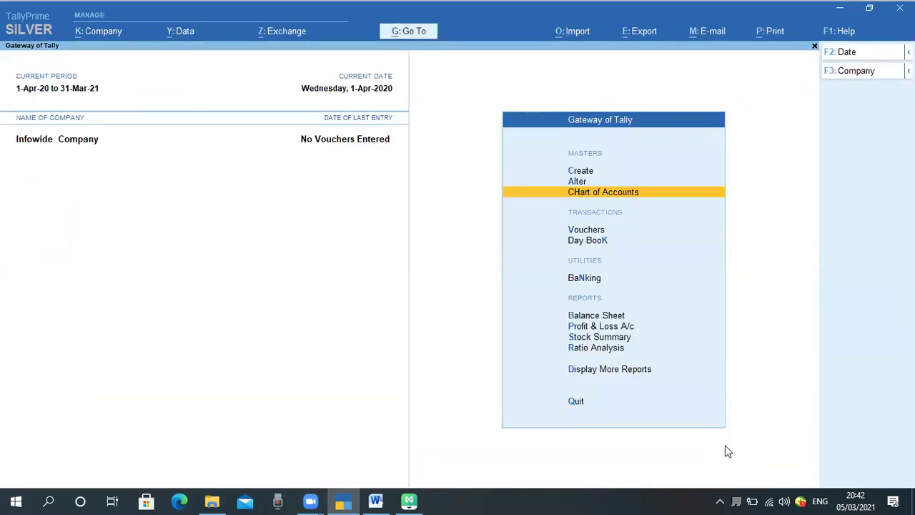
- Open the chart of accounts for Ledgers and go down the list to the ledgers under Sales Accounts
key(Return)
key(Up)
key(Down)
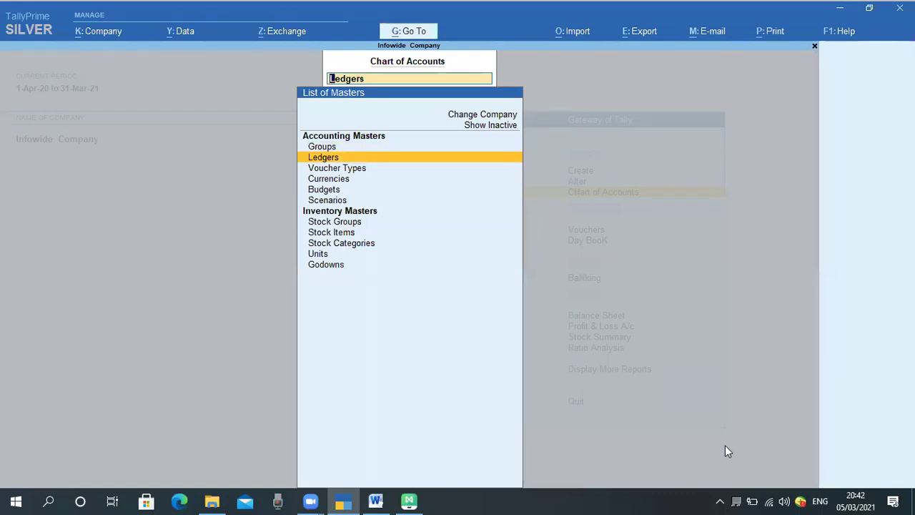
key(Return)
key(Down)
key(Down)
key(Down)
key(Down)
key(Down)
key(Down)
key(Down)
key(Down)
key(Down)
key(Down)
key(Down)
key(Down)
key(Down)
key(Down)
key(Down)
key(Down)
key(Down)
key(Down)
key(Down)
key(Down)
key(Down)
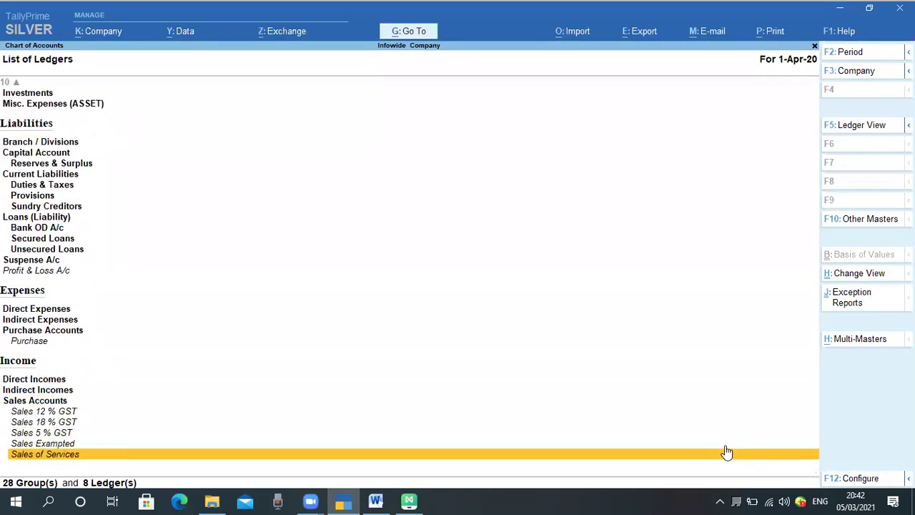
- Examine the individual sales ledgers listed under the Sales Accounts group, from Sales 12 % GST to Sales of Services
key(Up)
key(Up)
key(Up)
key(Up)
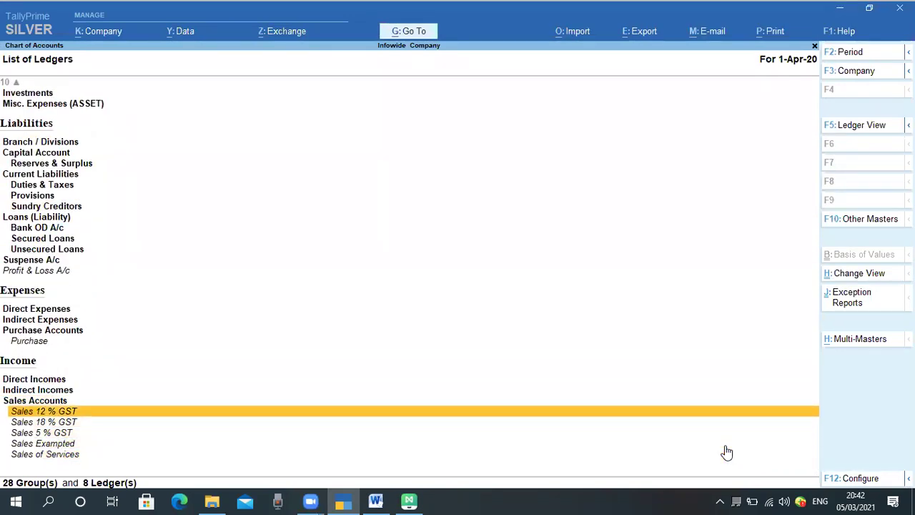
key(Down)
key(Up)
key(Down)
key(Down)
key(Down)
key(Down)
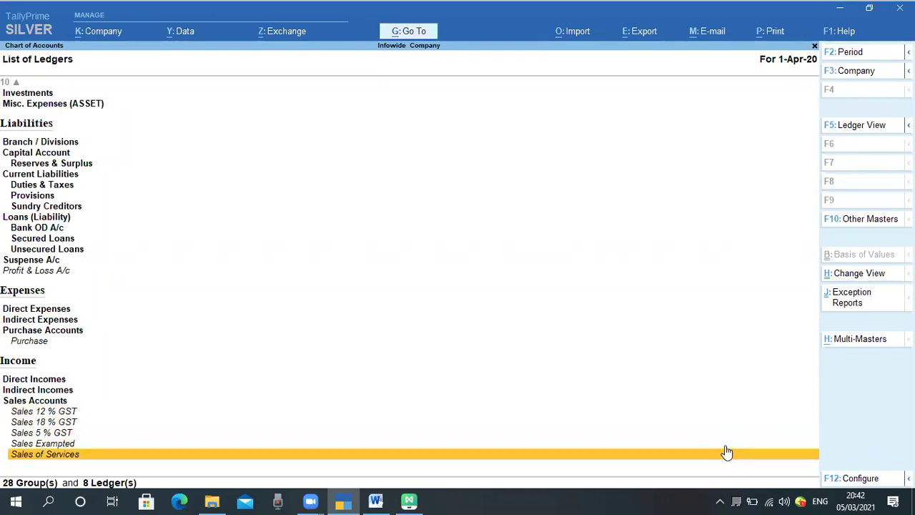
key(Up)
key(Up)
key(Up)
key(Up)
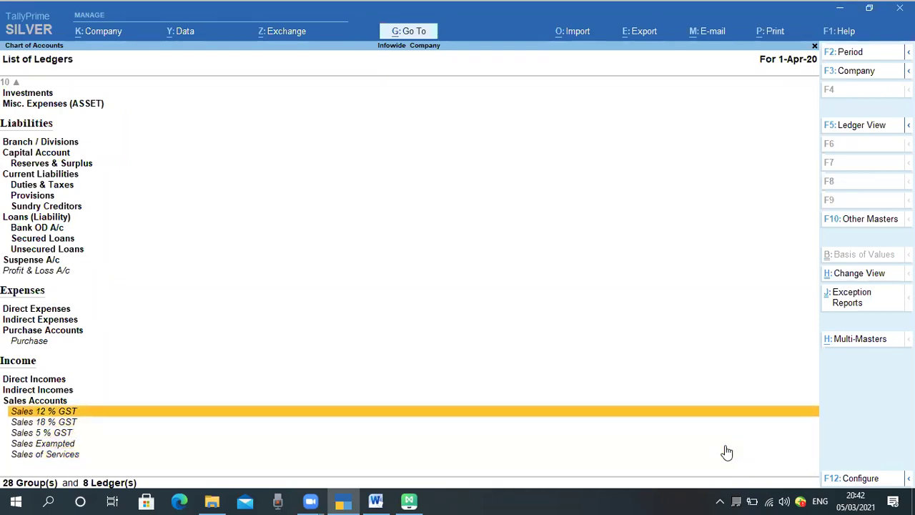
key(Down)
key(Down)
key(Down)
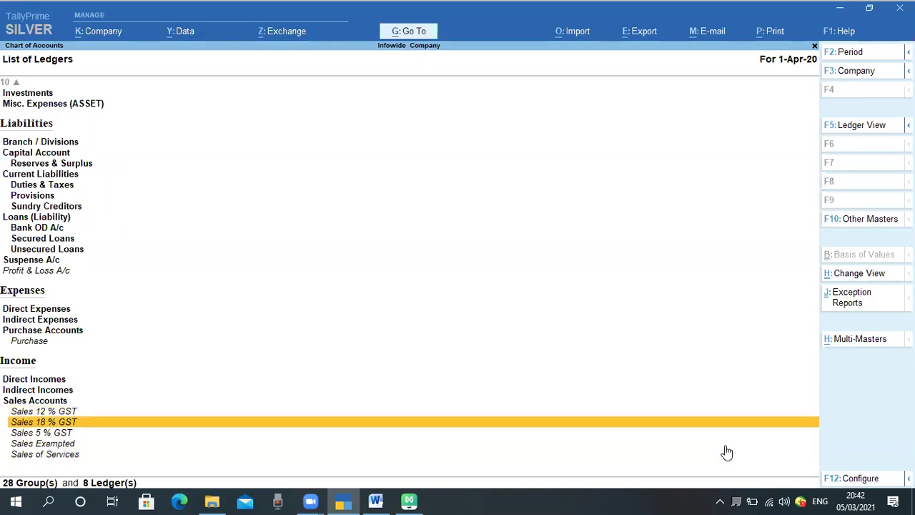
key(Up)
key(Up)
key(Up)
key(Up)
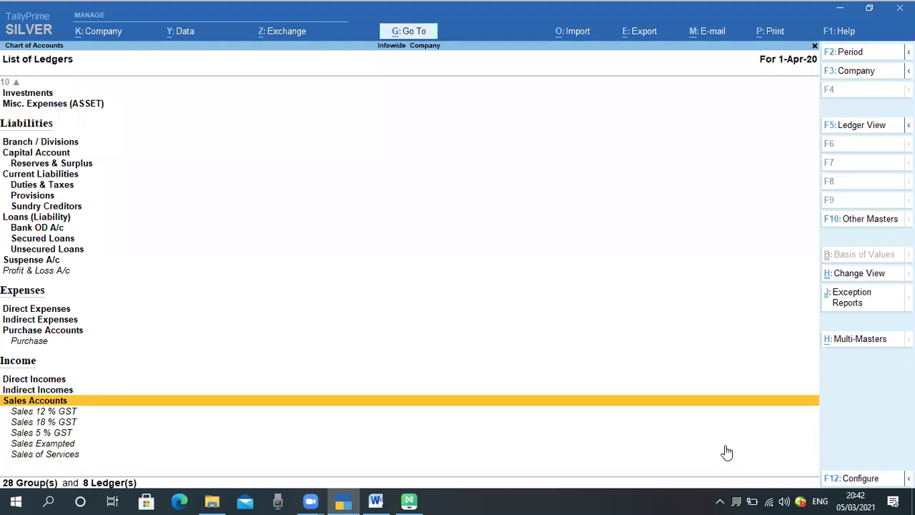
key(Down)
key(Down)
key(Down)
key(Down)
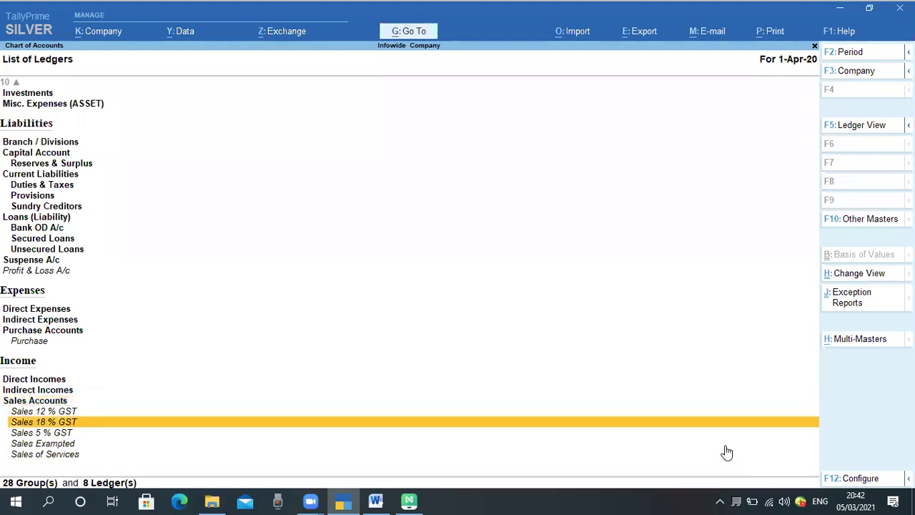
key(Up)
key(Up)
key(Up)
key(Down)
key(Down)
key(Down)
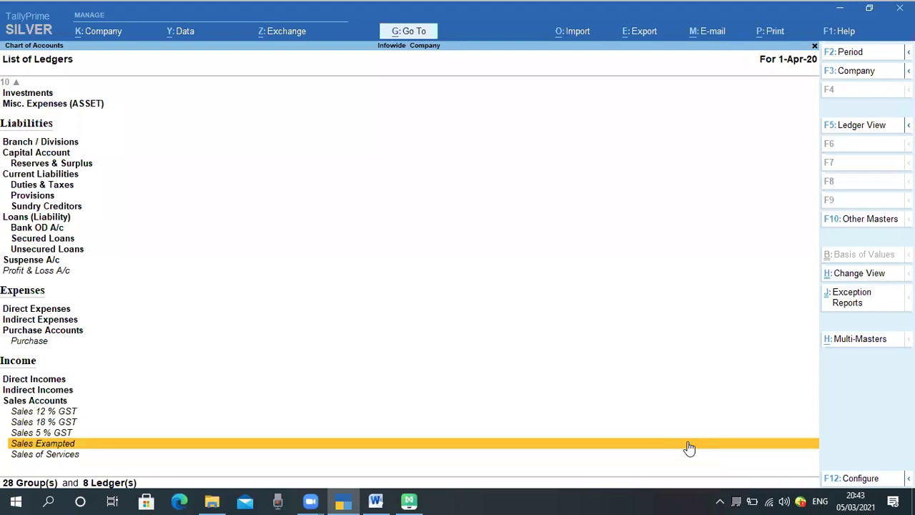
- Open the multi-masters options from the list of ledgers and choose Multi Alter
key(alt+h)
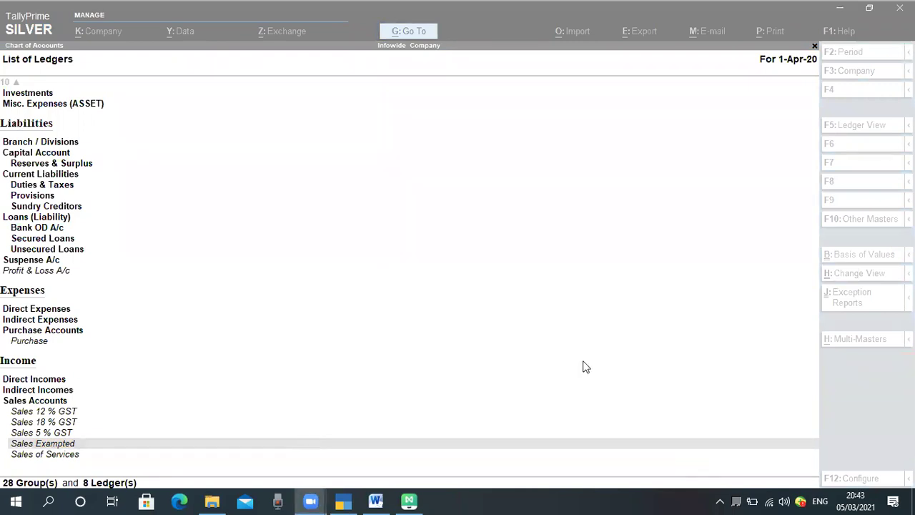
click(674, 364)
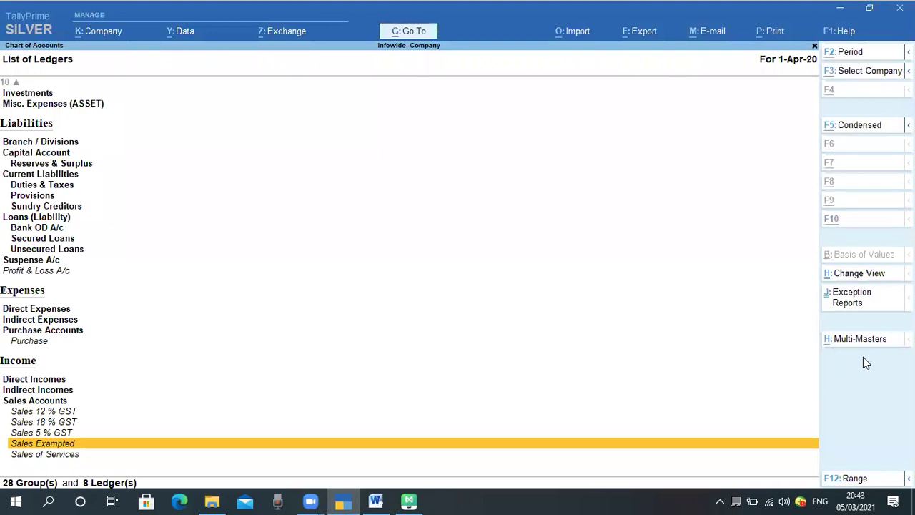
key(ctrl+h)
key(Down)
key(Up)
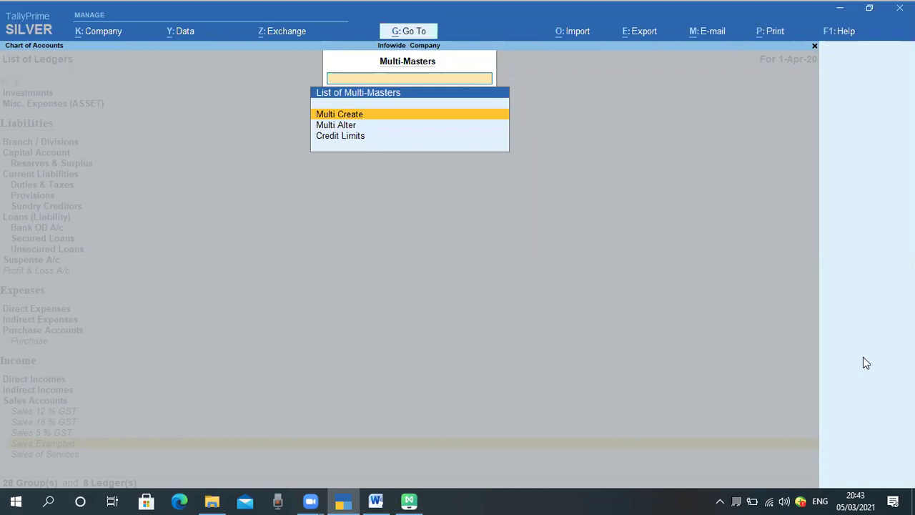
key(Down)
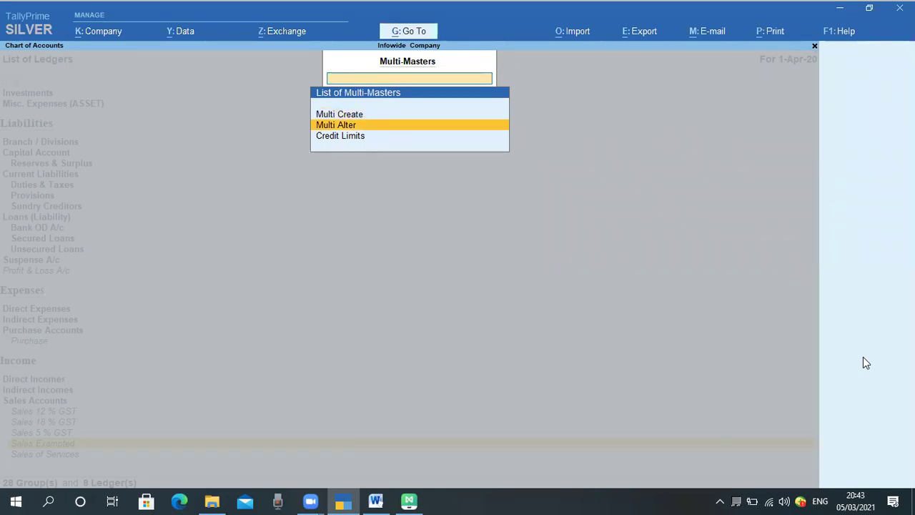
key(Return)
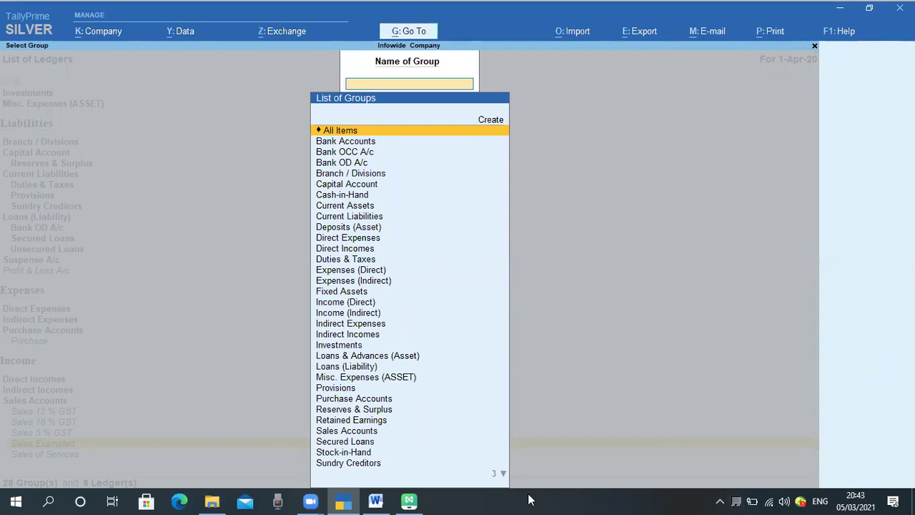
- Choose Sales Accounts as the group whose ledgers are altered together
drag(309, 87, 506, 112)
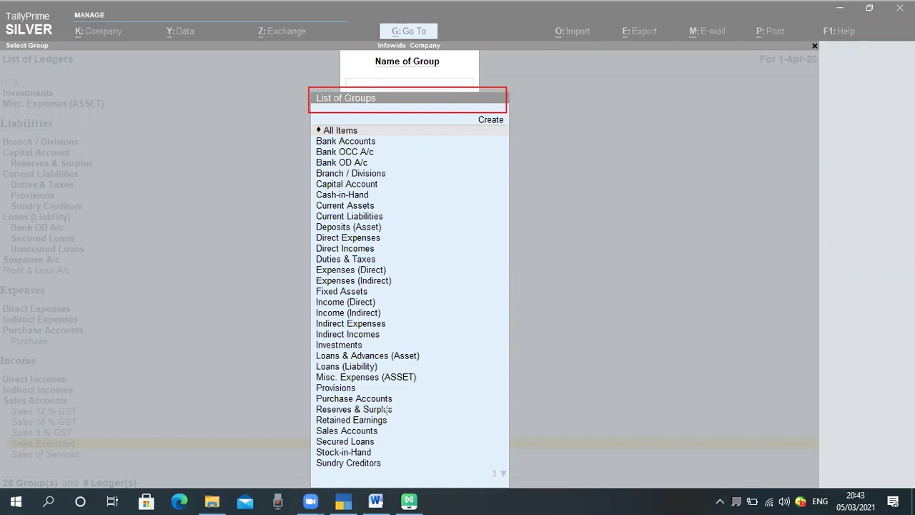
key(ctrl+z)
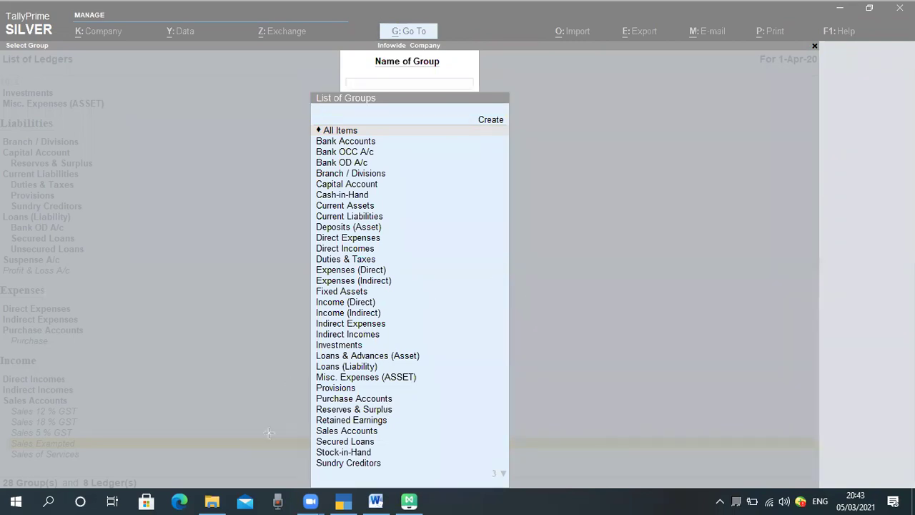
click(560, 232)
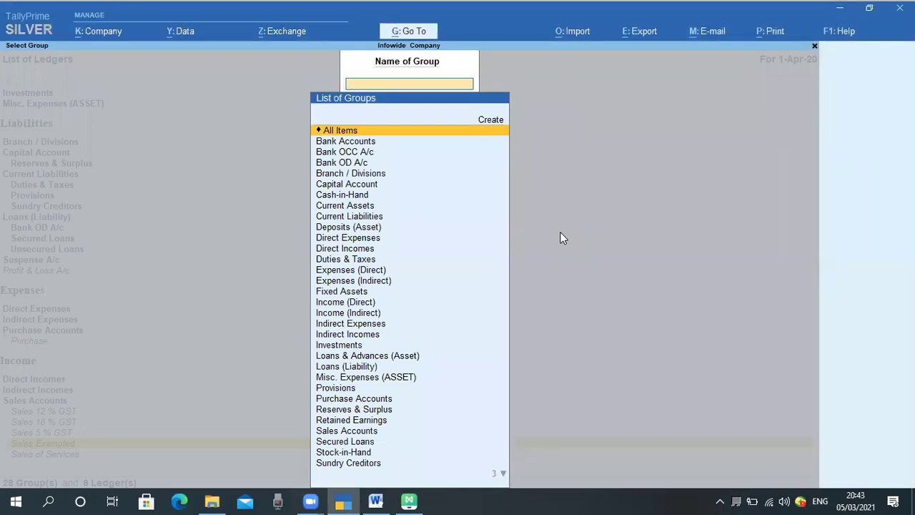
text(sal)
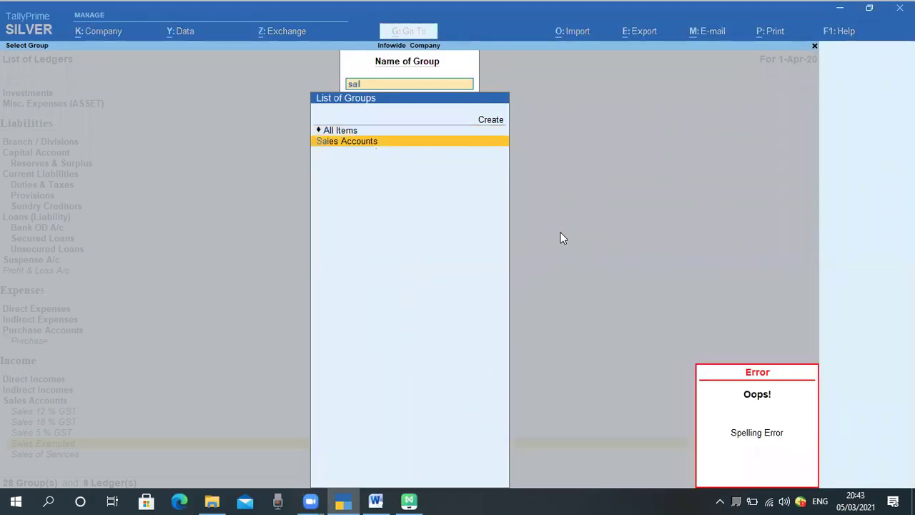
key(Return)
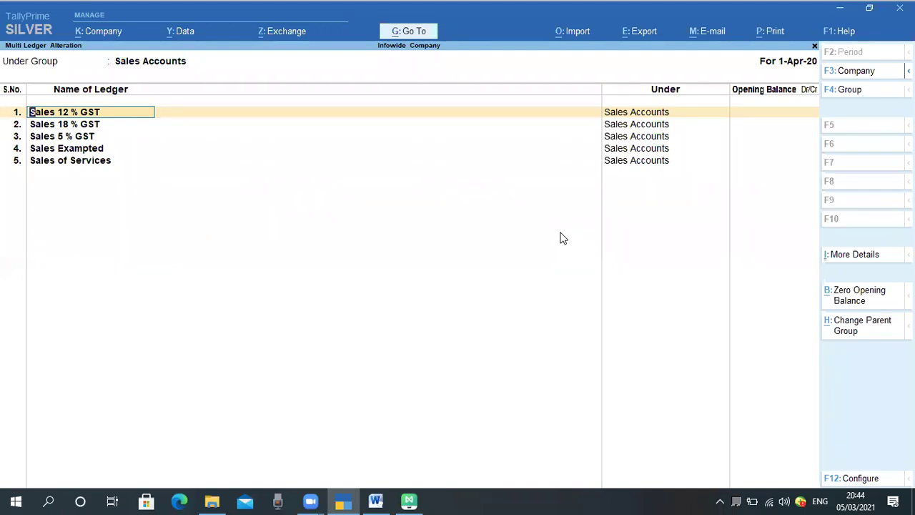
- Go through the ledger rows in the multi ledger alteration list to review their names and parent group
key(Down)
key(Down)
key(Up)
key(Up)
key(Down)
key(Down)
key(Down)
key(Up)
key(Up)
key(Up)
key(Down)
key(Down)
key(Down)
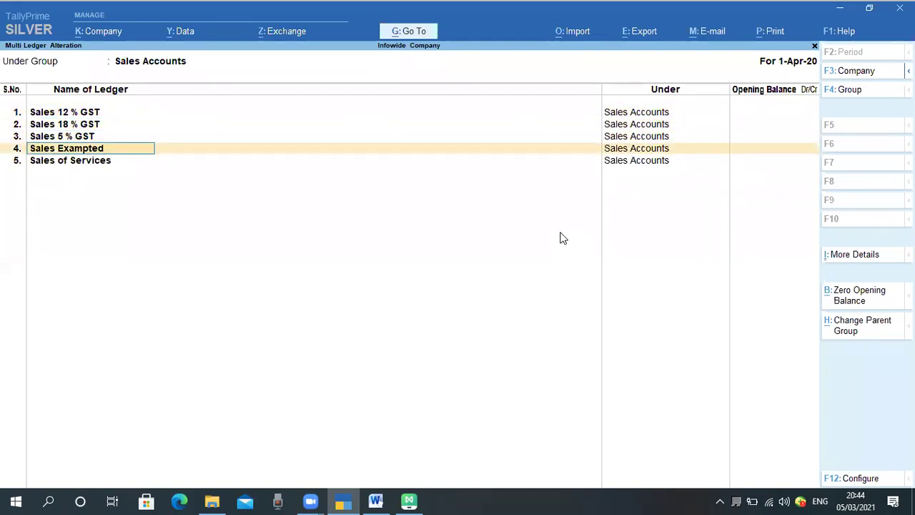
key(Up)
key(Down)
key(Down)
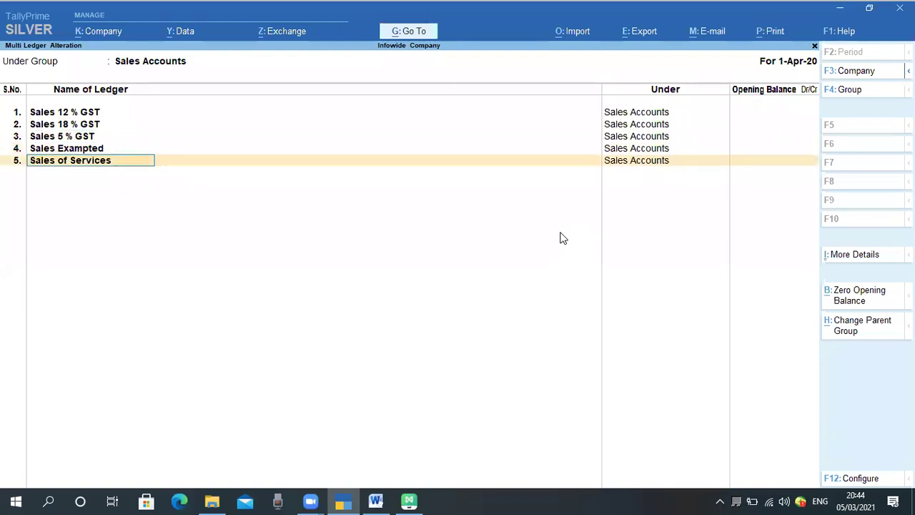
- Rename the Sales of Services ledger in the fifth row as Sales of Services 18% GST
key(Up)
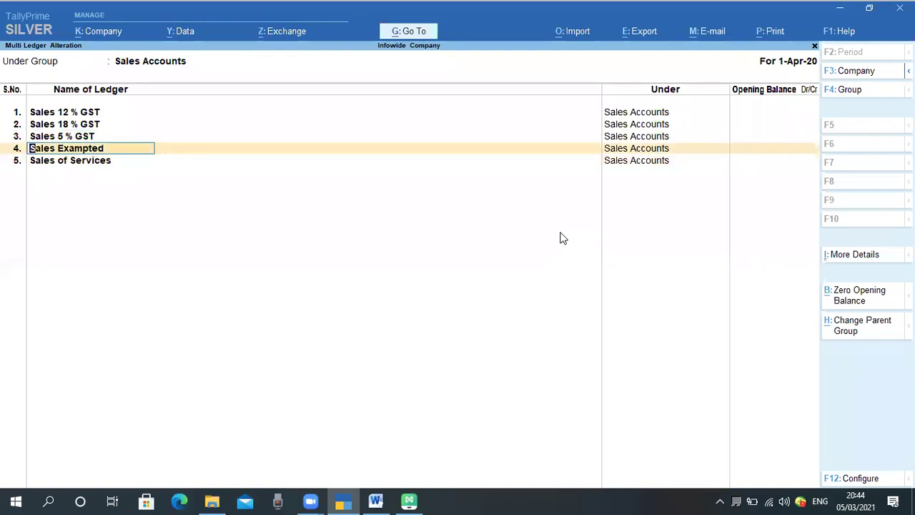
key(Down)
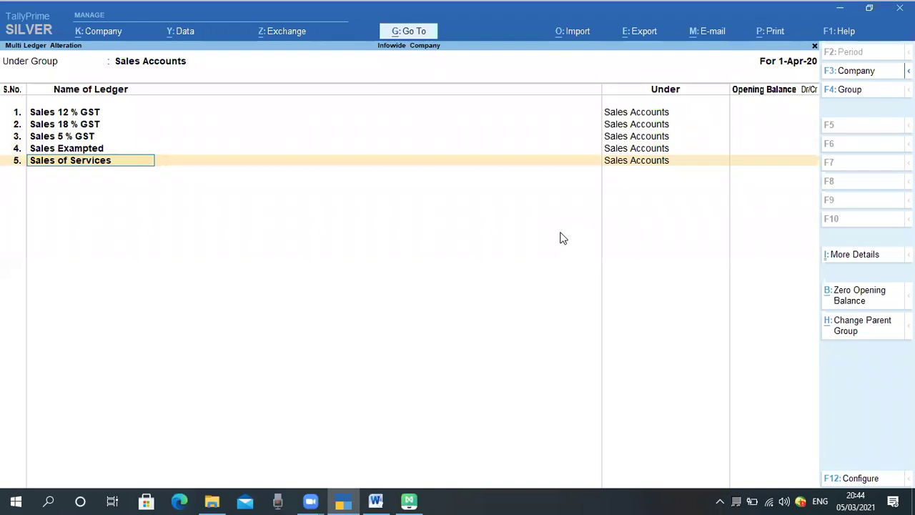
text(18% GST)
key(Return)
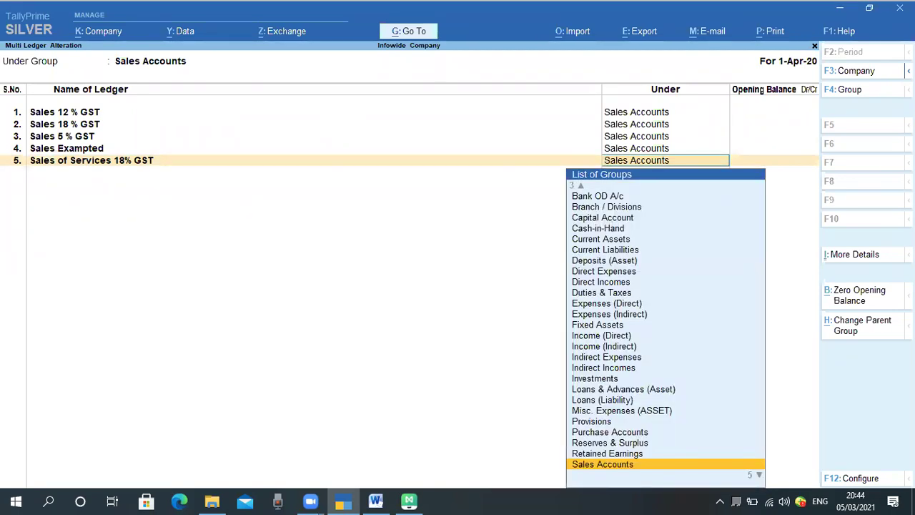
- Change the parent group of the Sales of Services 18% GST ledger to Purchase Accounts
key(Up)
key(Up)
key(Up)
key(Up)
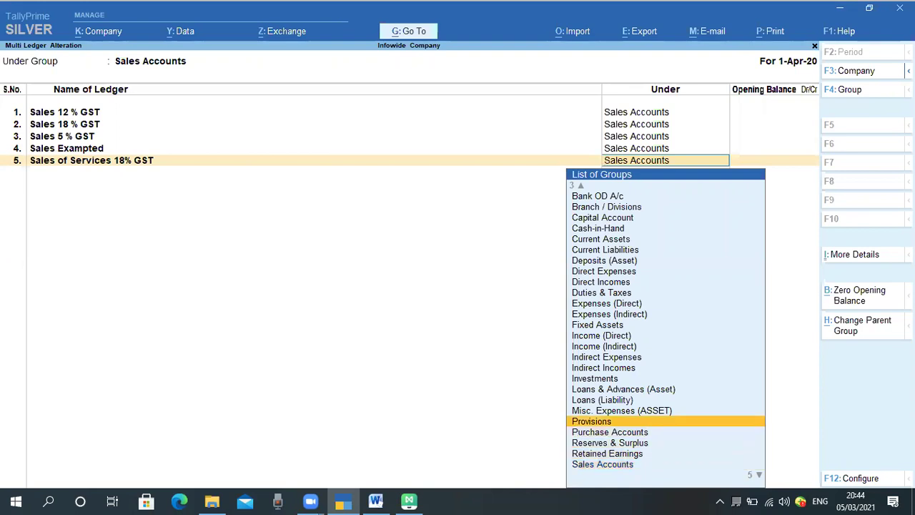
key(d)
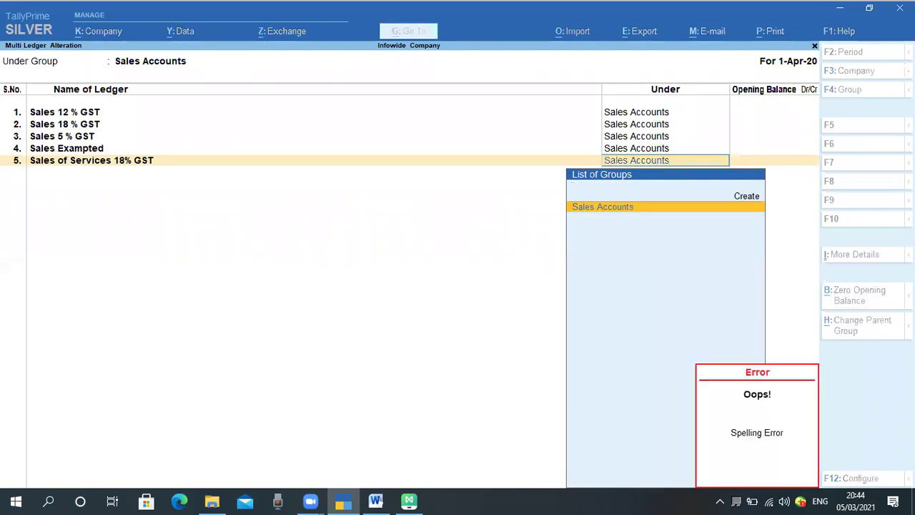
key(BackSpace)
text(p)
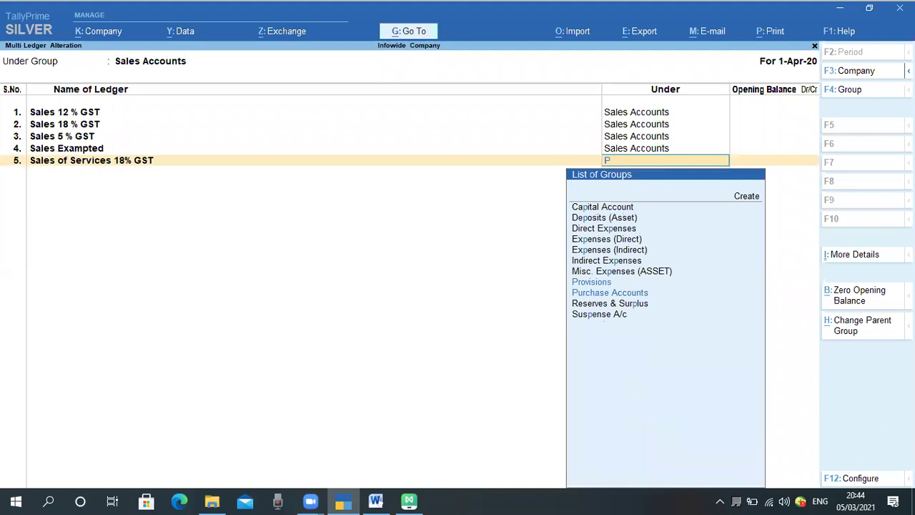
text(u)
key(Return)
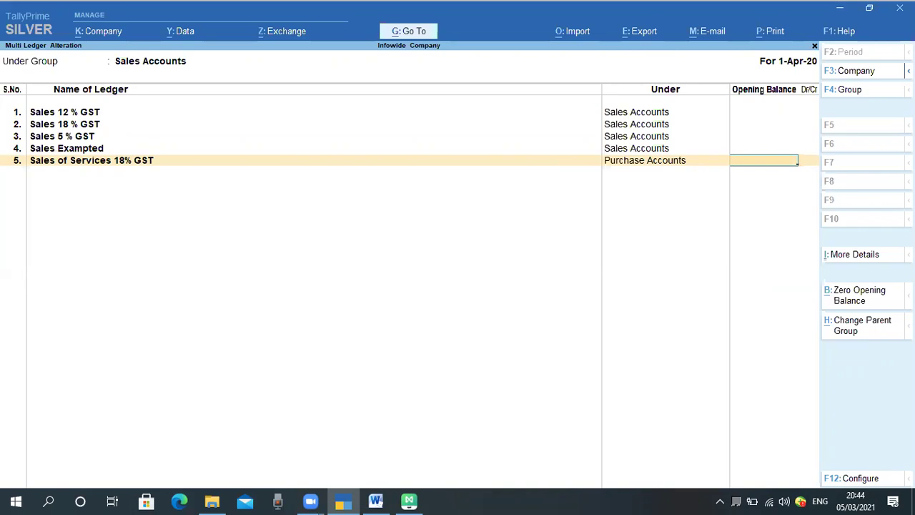
- Set the parent group of the Sales of Services 18% GST ledger back to Sales Accounts
key(BackSpace)
text(Sale)
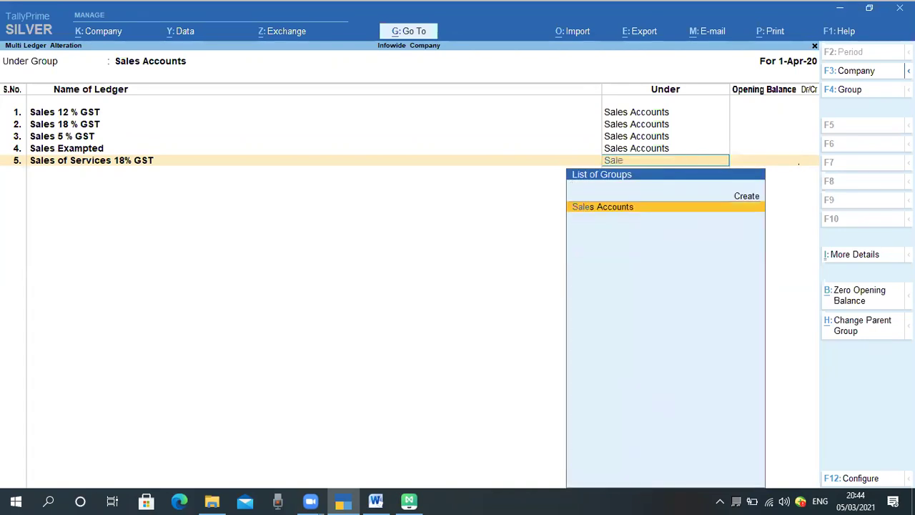
key(Return)
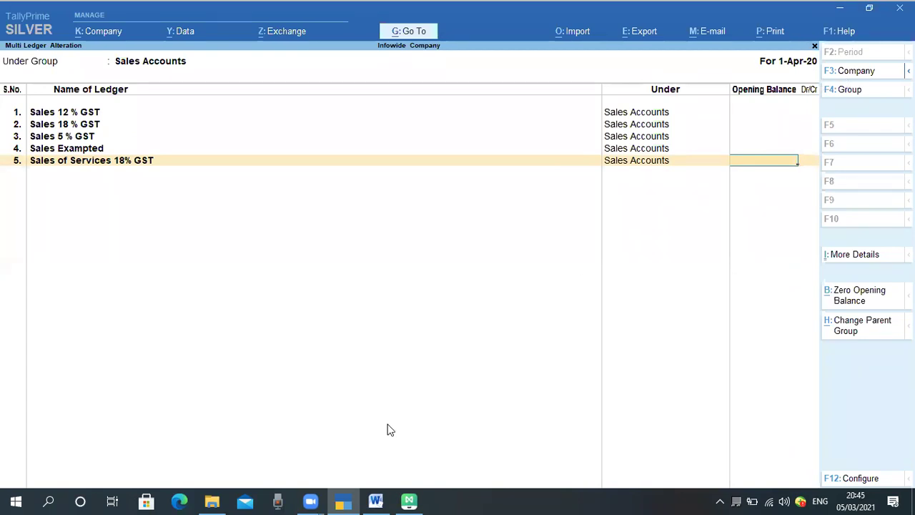
- Save the multi ledger alteration with the fifth ledger's opening balance left blank and return to the chart of accounts
mouse_move(730, 75)
mouse_down()
mouse_move(784, 194)
mouse_move(814, 197)
mouse_move(818, 180)
mouse_up()
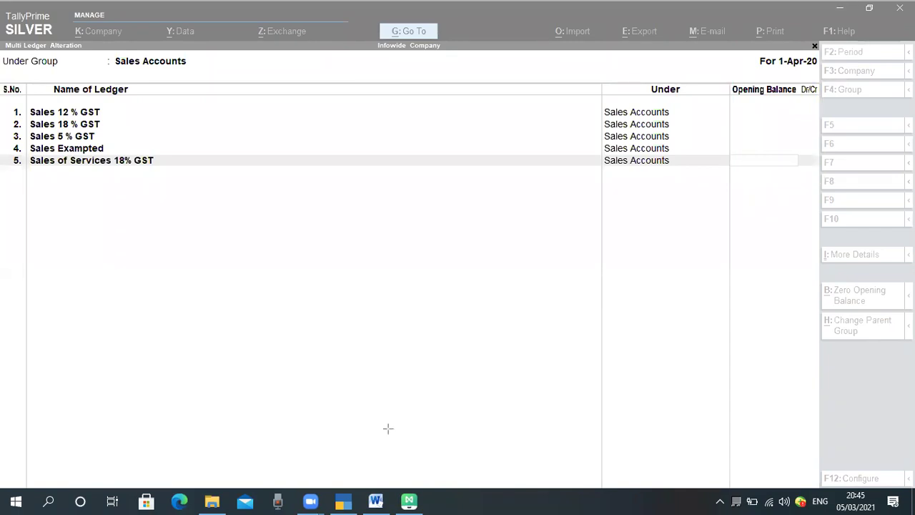
click(340, 389)
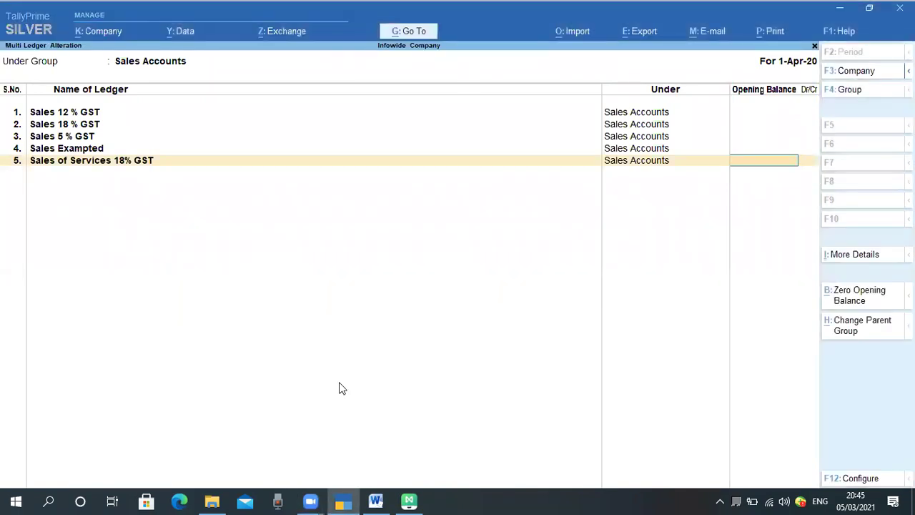
key(Return)
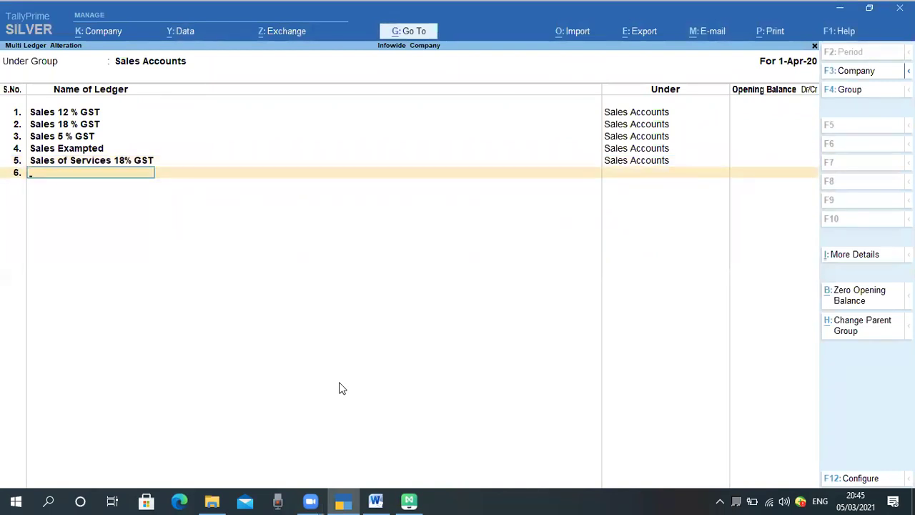
key(Return)
key(Return)
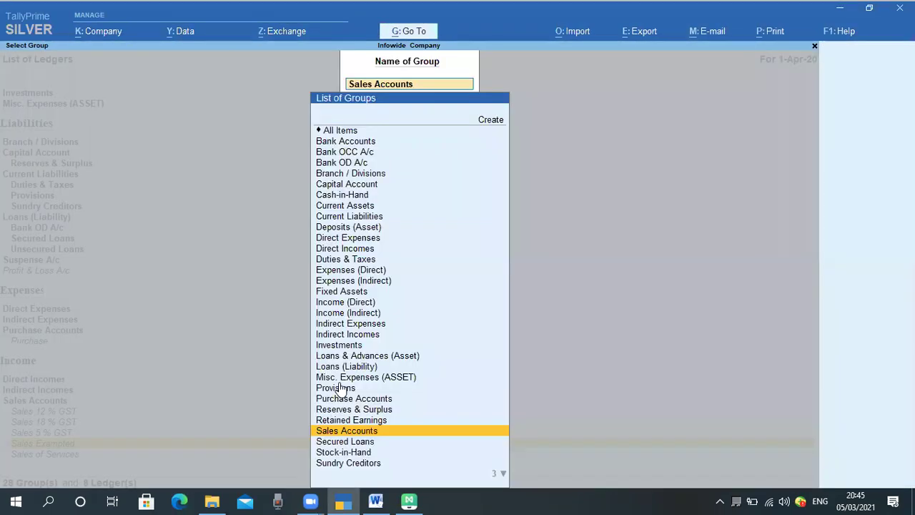
key(Escape)
key(Escape)
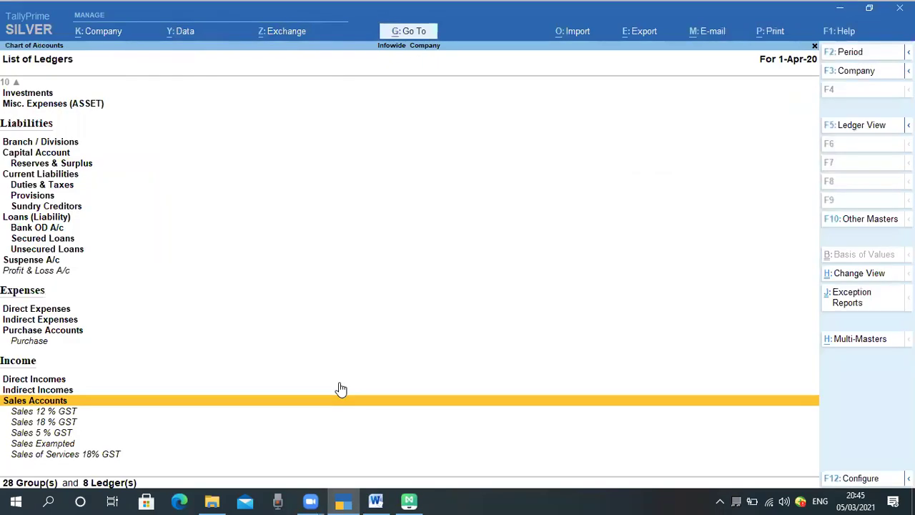
- Go through the ledgers under Sales Accounts in the chart of accounts to check the renamed Sales of Services 18% GST ledger
key(Down)
key(Down)
key(Down)
key(Down)
key(Down)
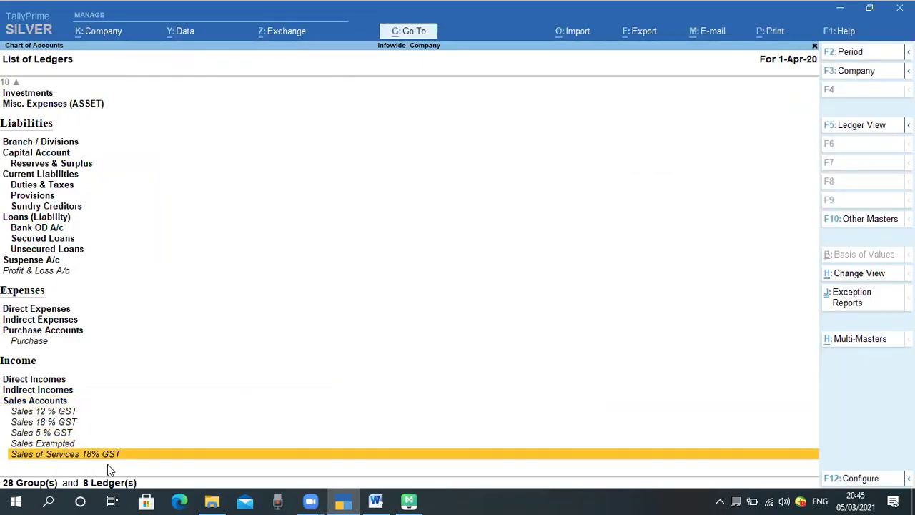
mouse_move(3, 441)
mouse_down()
mouse_move(65, 465)
mouse_move(128, 465)
mouse_up()
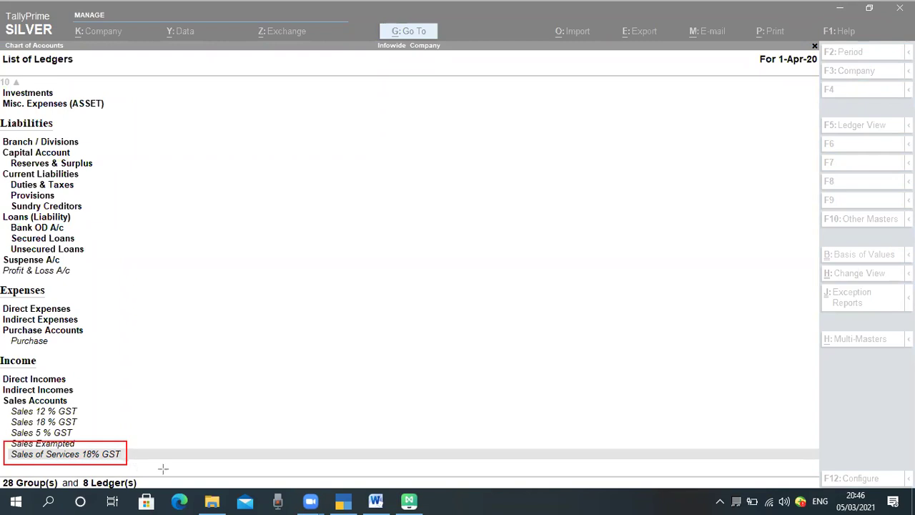
click(220, 407)
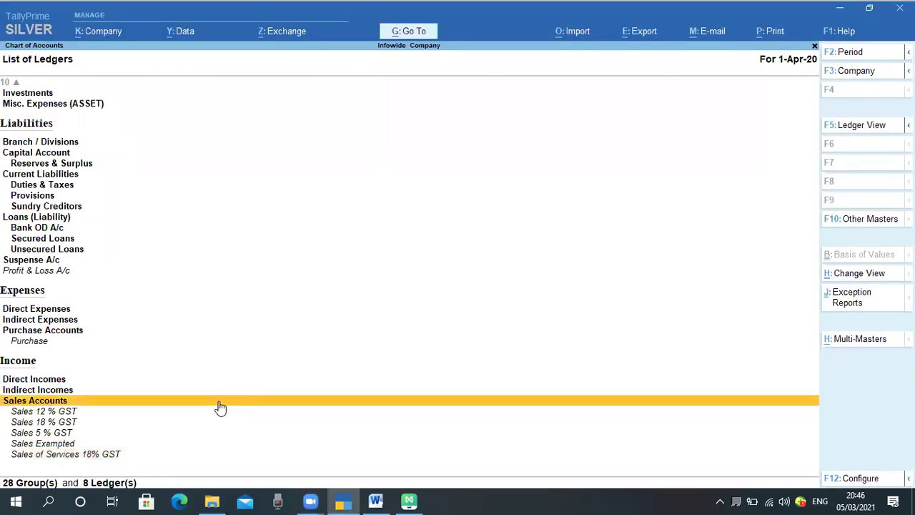
- Close the chart of accounts and return to the Gateway of Tally without quitting the program
key(Escape)
key(Escape)
key(Escape)
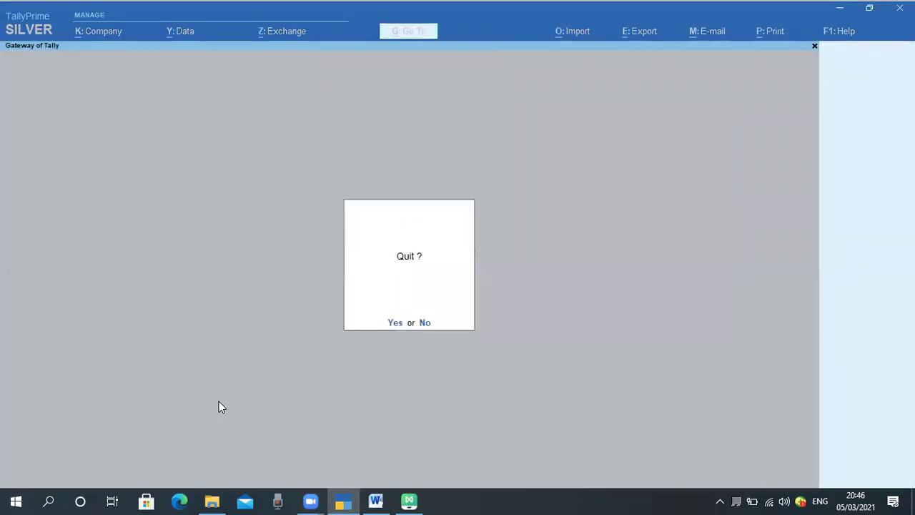
key(Escape)
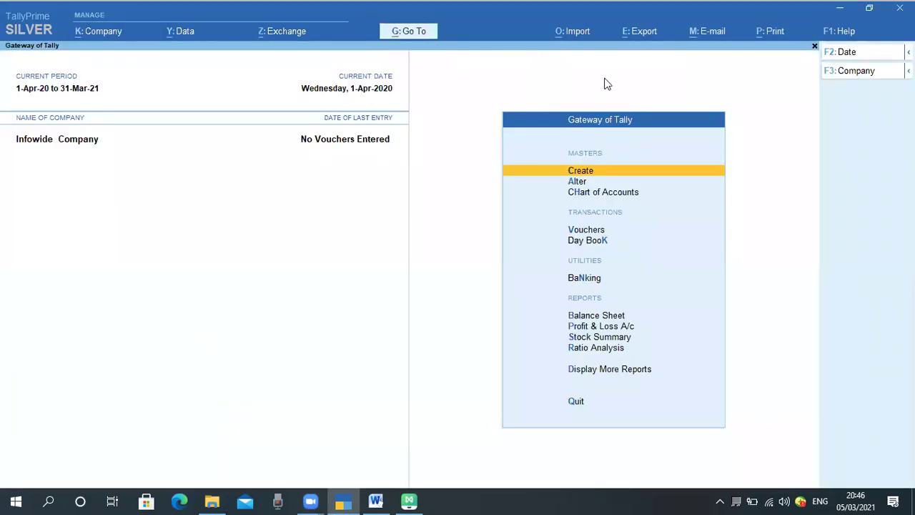